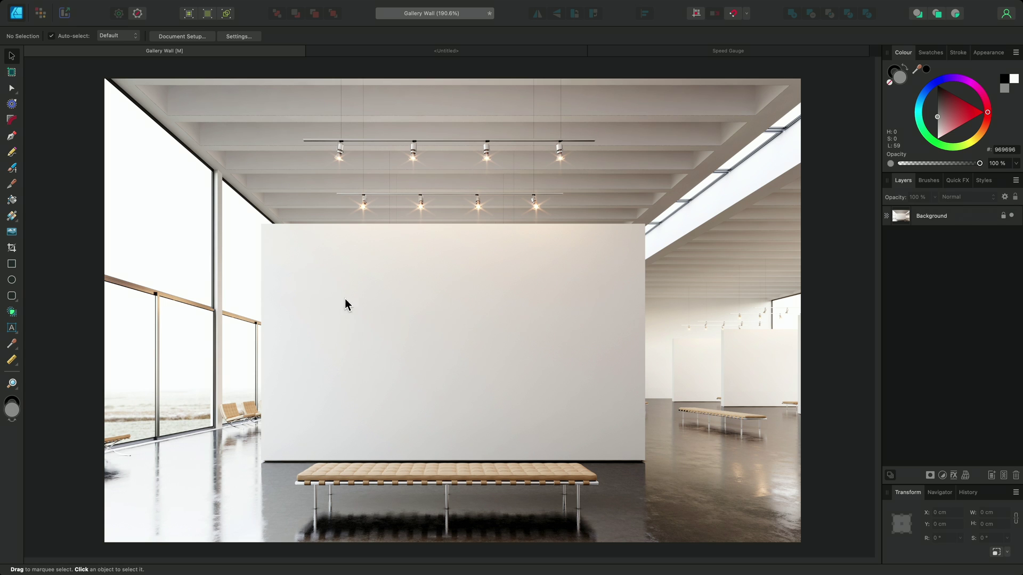
Step: With the Rectangle Tool, bring up the Create Rectangle dialog over the gallery wall photo
{"action": "left_click", "coordinate": [13, 265]}
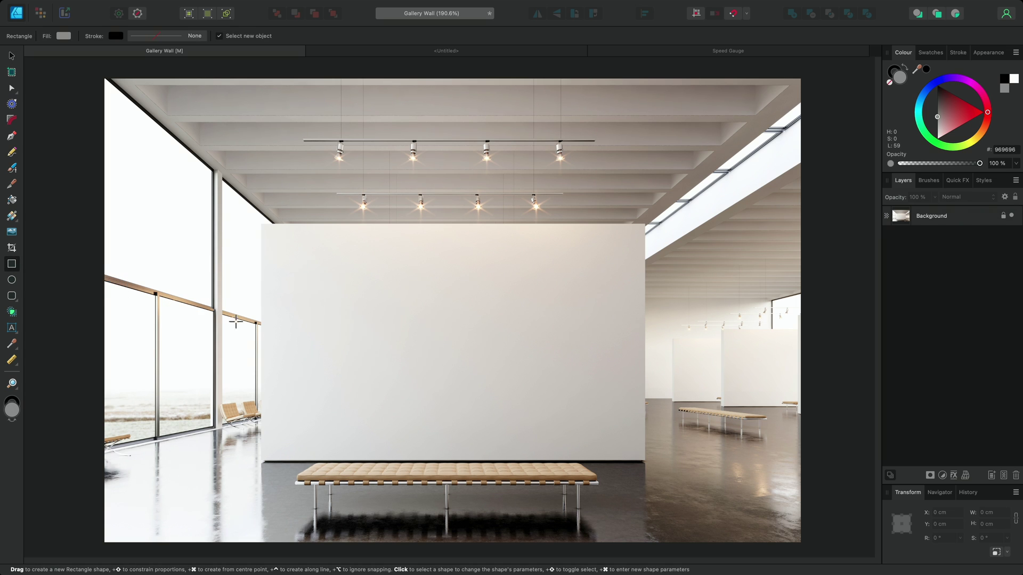
{"action": "key", "text": "super"}
{"action": "left_click", "coordinate": [451, 329], "text": "super"}
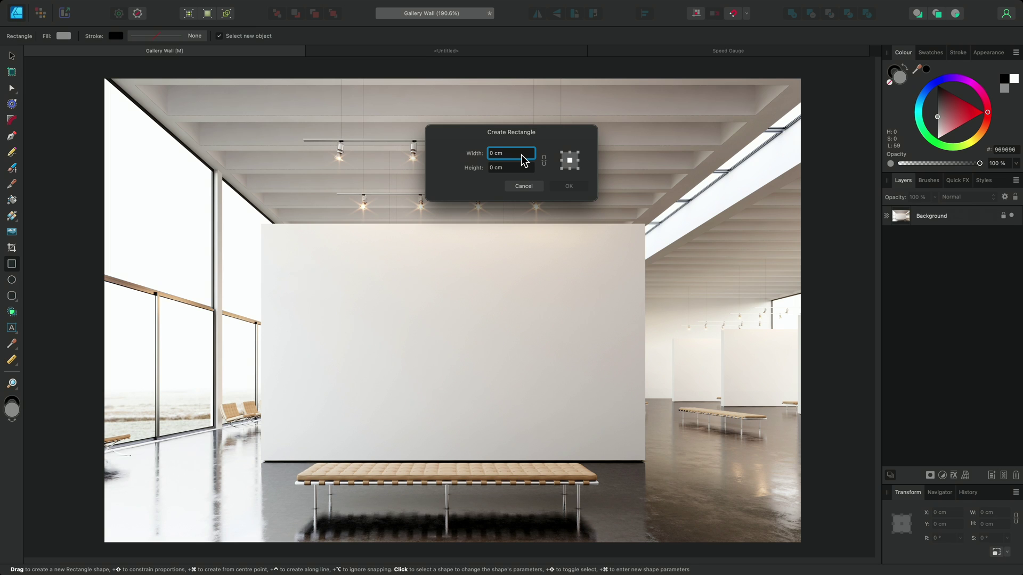
Step: Enter a 16 × 9 cm size, lock the aspect ratio, and raise the height to 10 cm
{"action": "left_click_drag", "start_coordinate": [524, 160], "coordinate": [490, 154]}
{"action": "type", "text": "16 cm"}
{"action": "key", "text": "Tab"}
{"action": "type", "text": "9 cm"}
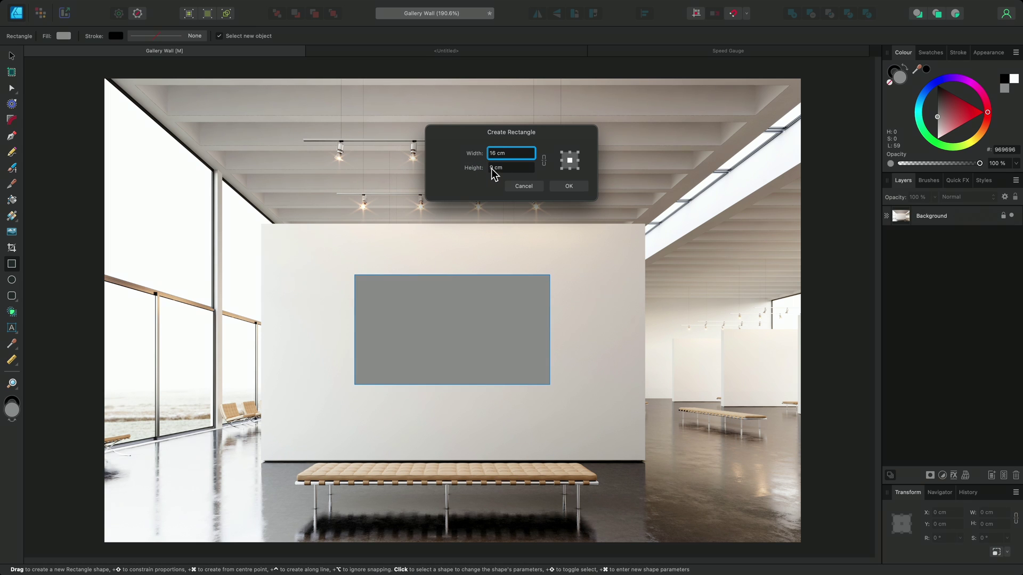
{"action": "left_click", "coordinate": [544, 160]}
{"action": "scroll", "coordinate": [477, 168], "scroll_direction": "up", "scroll_amount": 1}
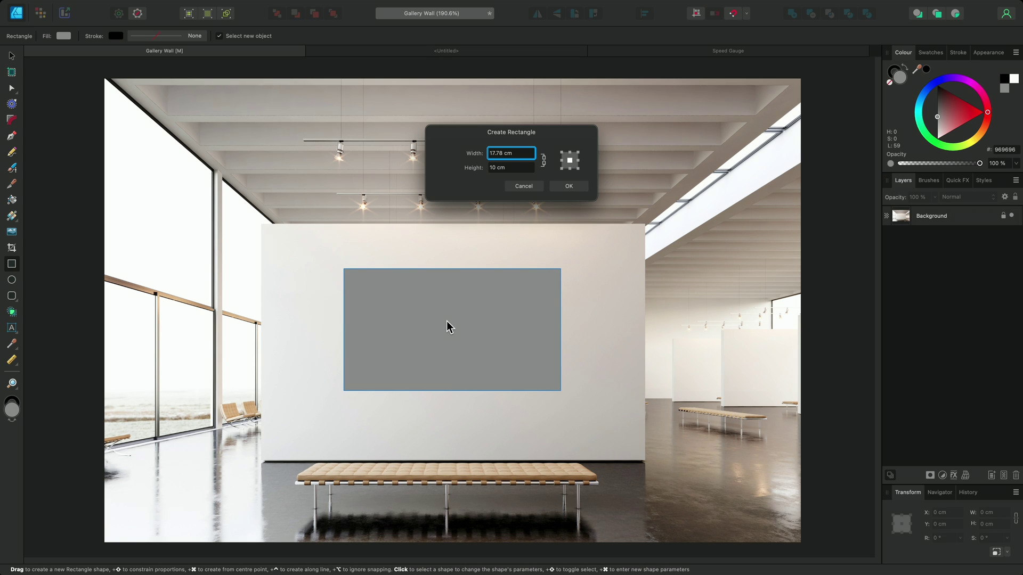
Step: Anchor at the top-left corner and create the 17.78 × 10 cm grey rectangle
{"action": "left_click", "coordinate": [562, 153]}
{"action": "left_click", "coordinate": [577, 152]}
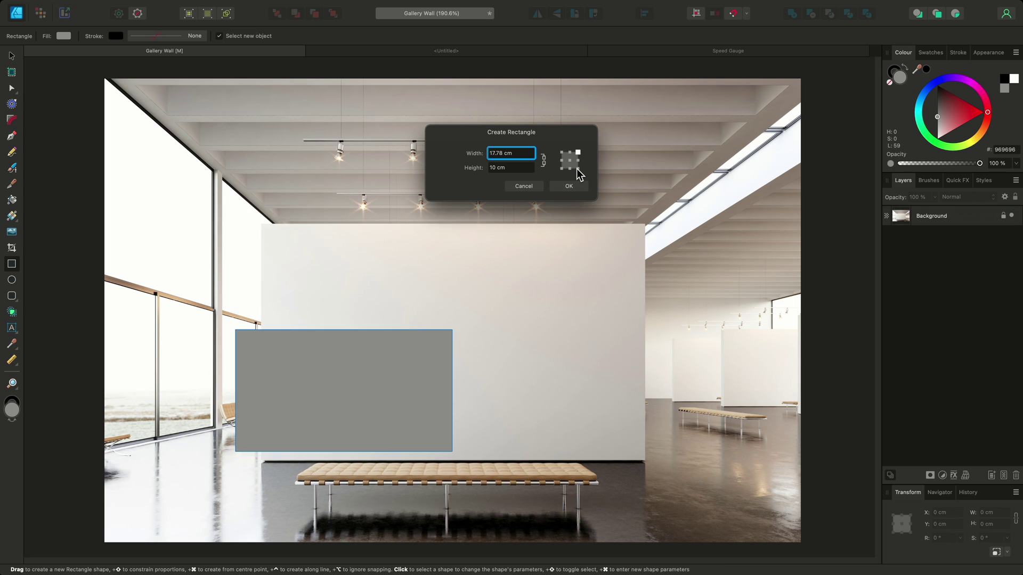
{"action": "left_click", "coordinate": [577, 169]}
{"action": "left_click", "coordinate": [563, 169]}
{"action": "left_click", "coordinate": [562, 154]}
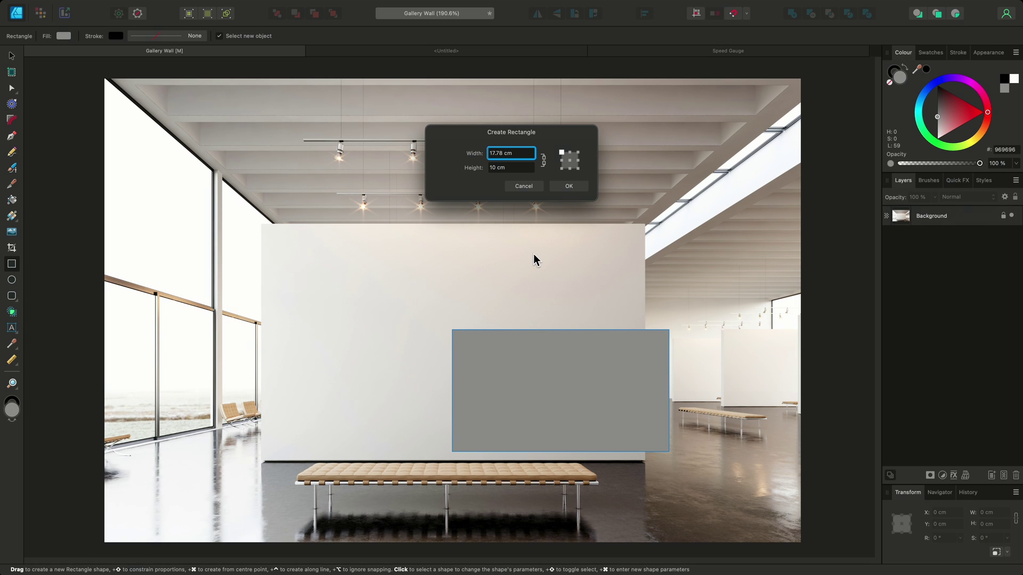
{"action": "key", "text": "Return"}
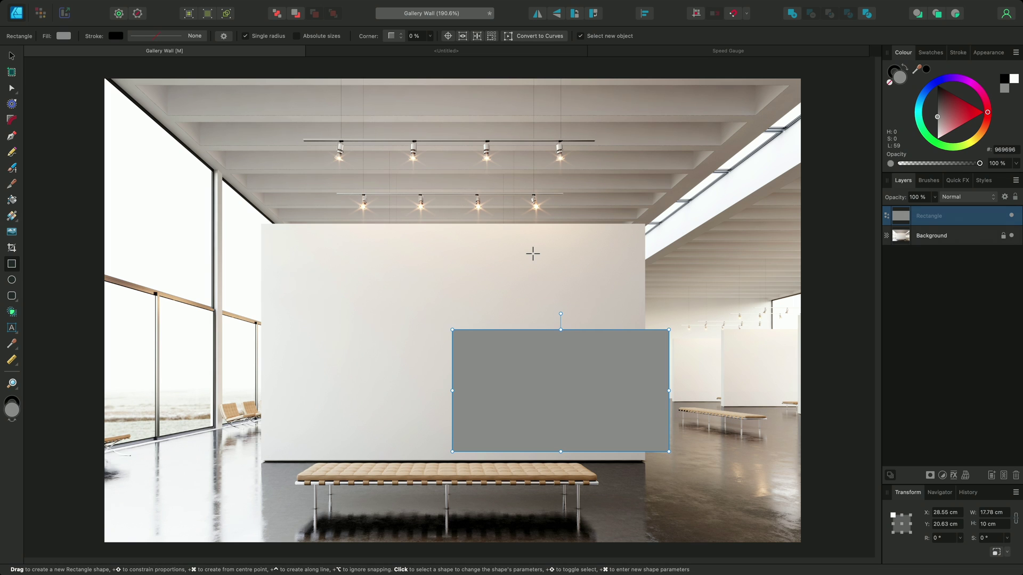
Step: Delete the grey rectangle and measure the gallery wall from edge to edge
{"action": "key", "text": "Delete"}
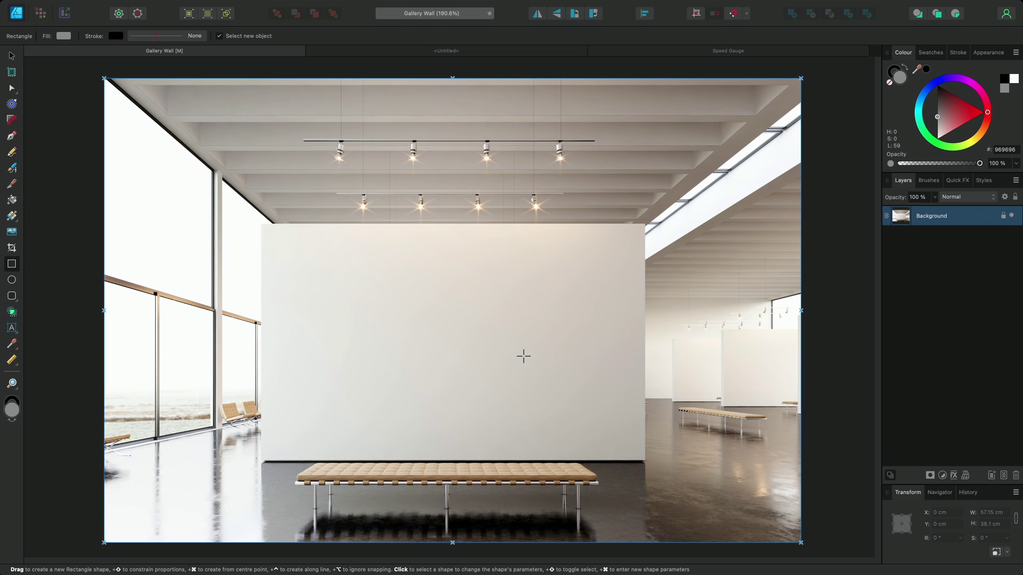
{"action": "left_click", "coordinate": [12, 360]}
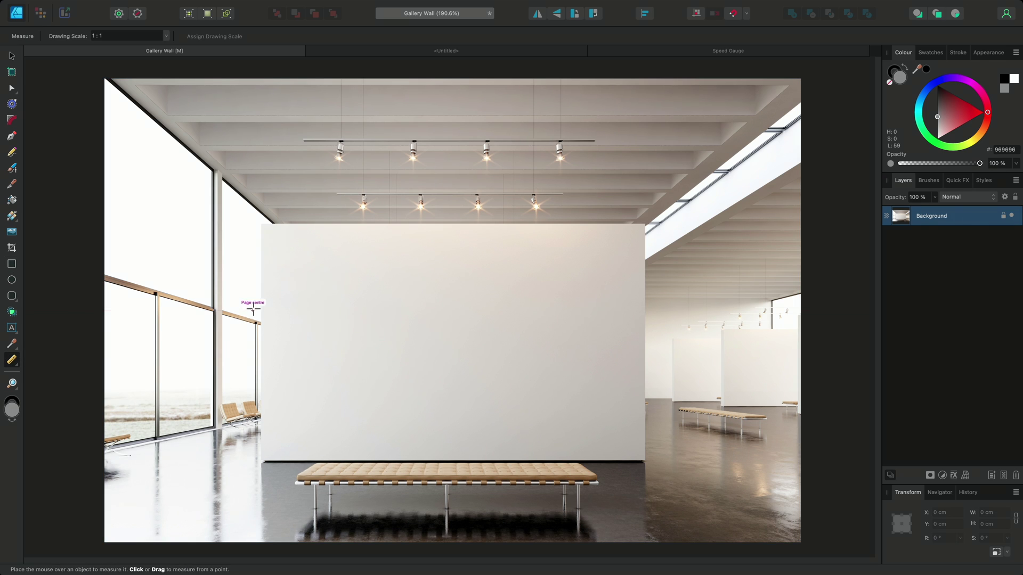
{"action": "left_click_drag", "start_coordinate": [261, 304], "coordinate": [645, 304]}
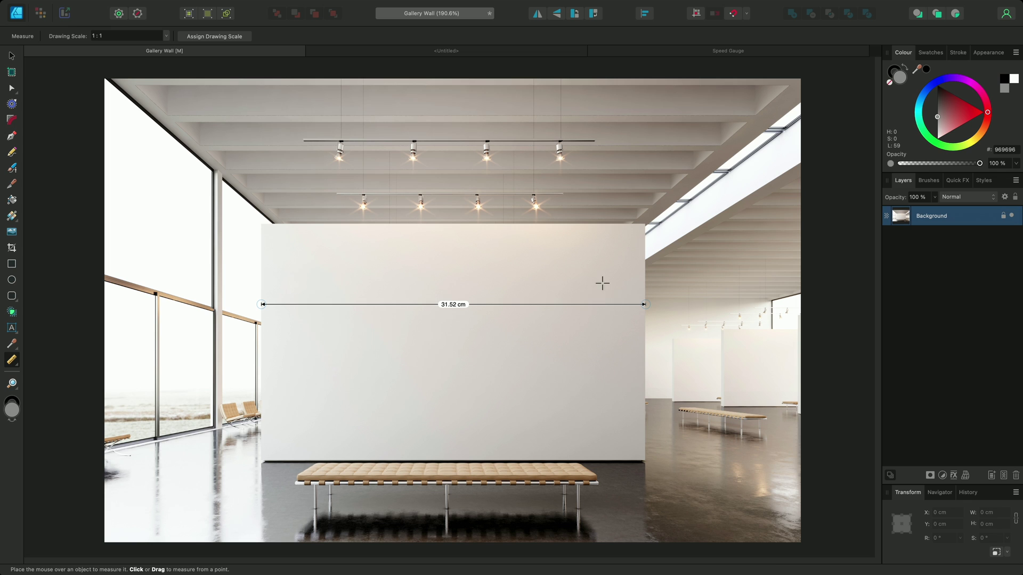
Step: Assign a drawing scale so the measured wall width equals 500cm
{"action": "left_click", "coordinate": [240, 36]}
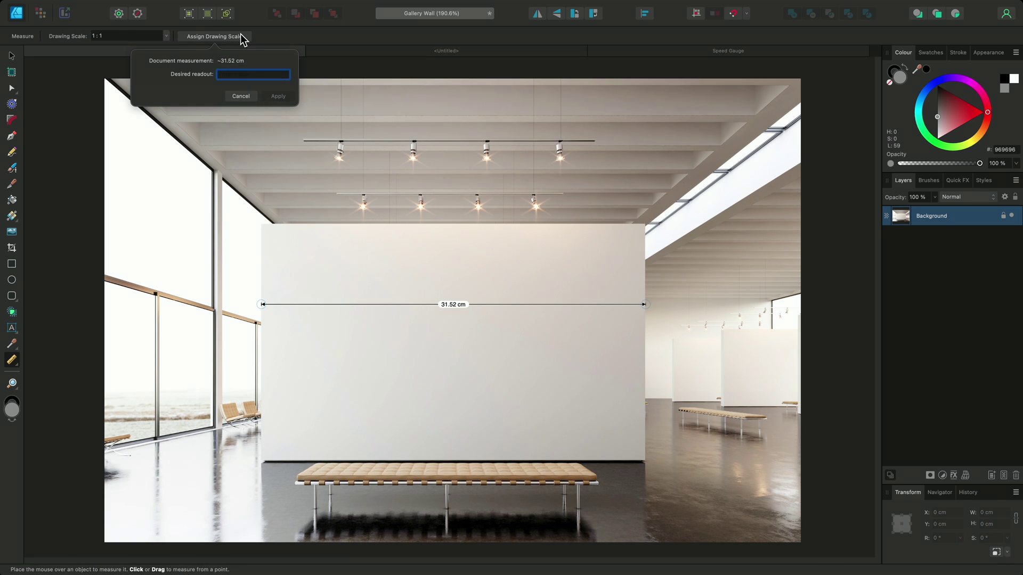
{"action": "type", "text": "500cm"}
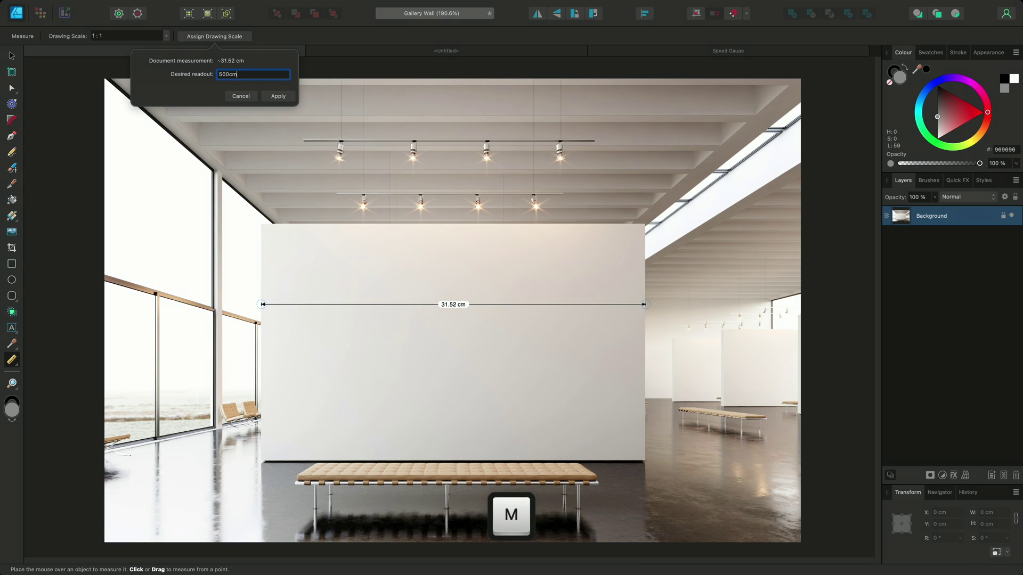
{"action": "key", "text": "Return"}
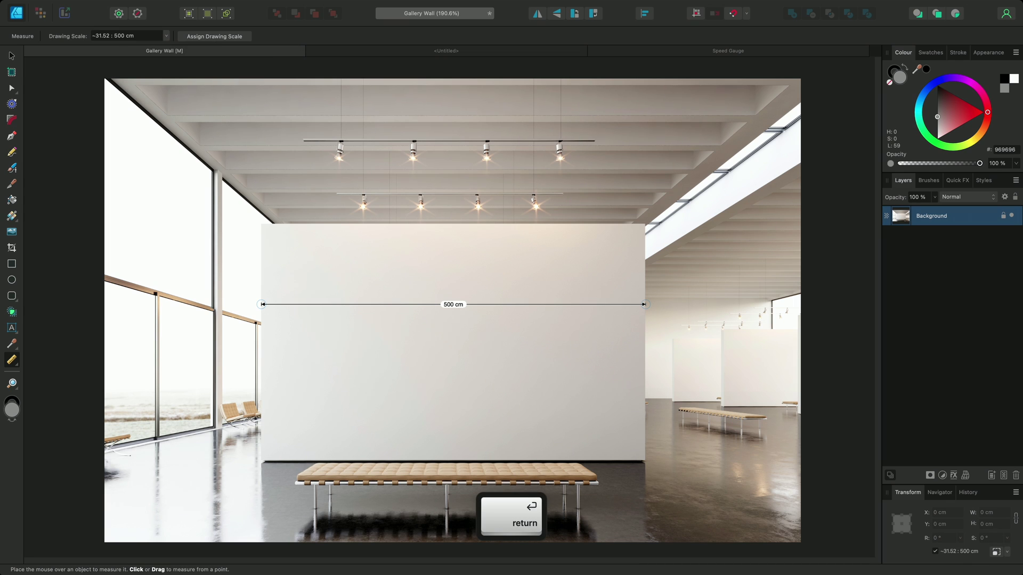
Step: Create a 65 × 200 cm rectangle panel on the wall's left side
{"action": "left_click", "coordinate": [14, 269]}
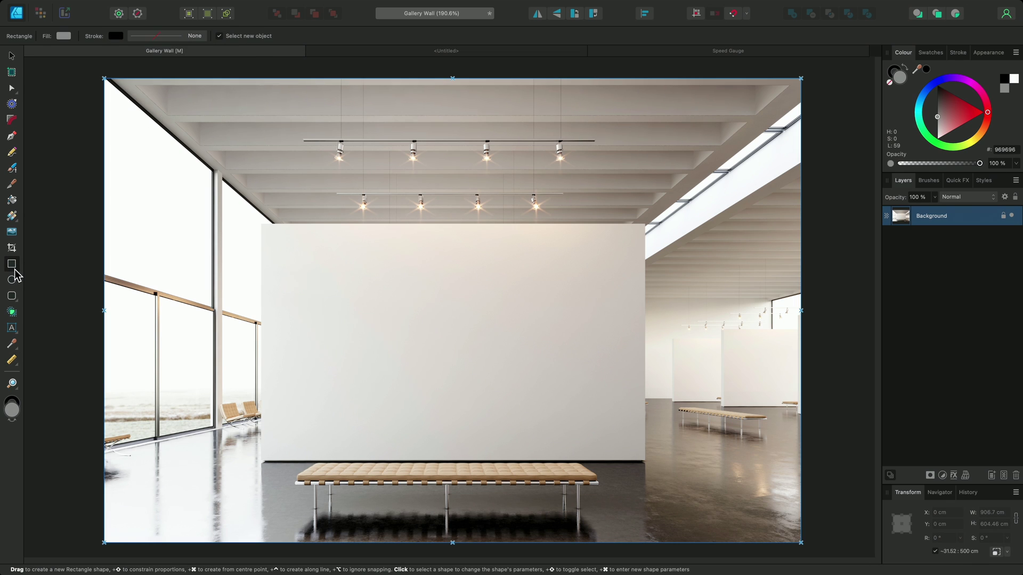
{"action": "key", "text": "super"}
{"action": "left_click", "coordinate": [327, 273], "text": "super"}
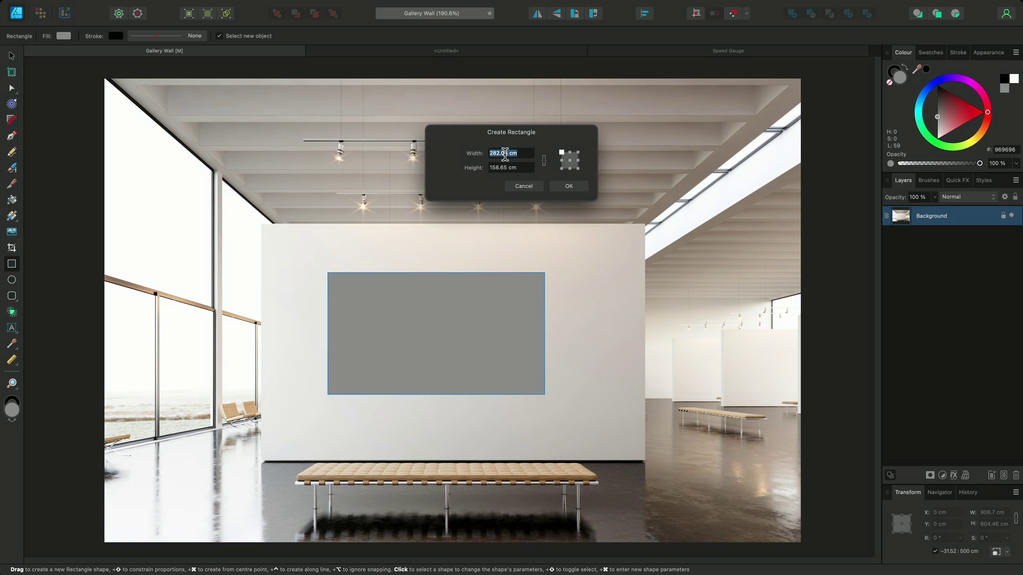
{"action": "type", "text": "65"}
{"action": "key", "text": "Tab"}
{"action": "type", "text": "200"}
{"action": "key", "text": "Return"}
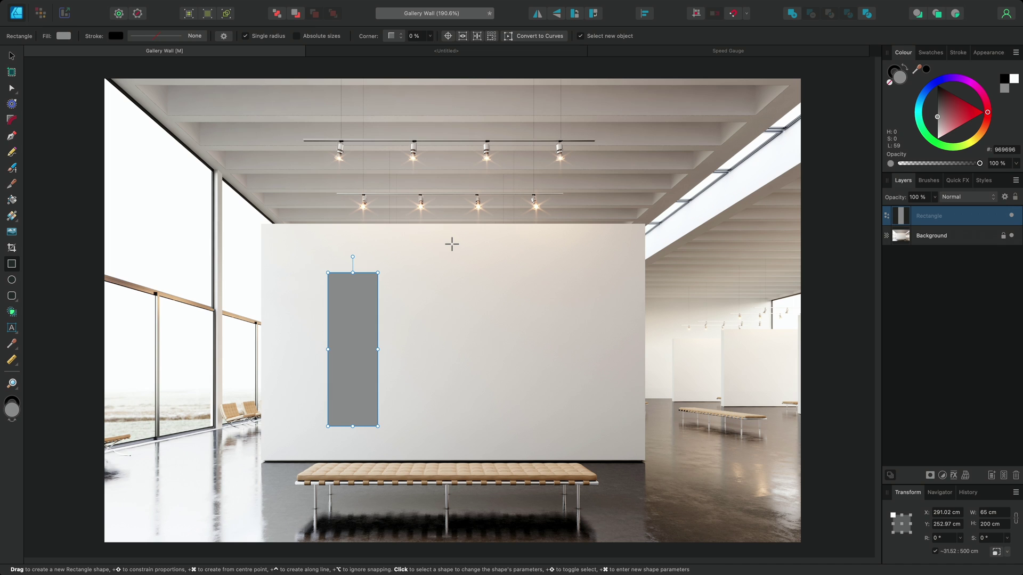
Step: Add three more 65 × 200 cm panels progressively further right
{"action": "left_click", "coordinate": [399, 274], "text": "super"}
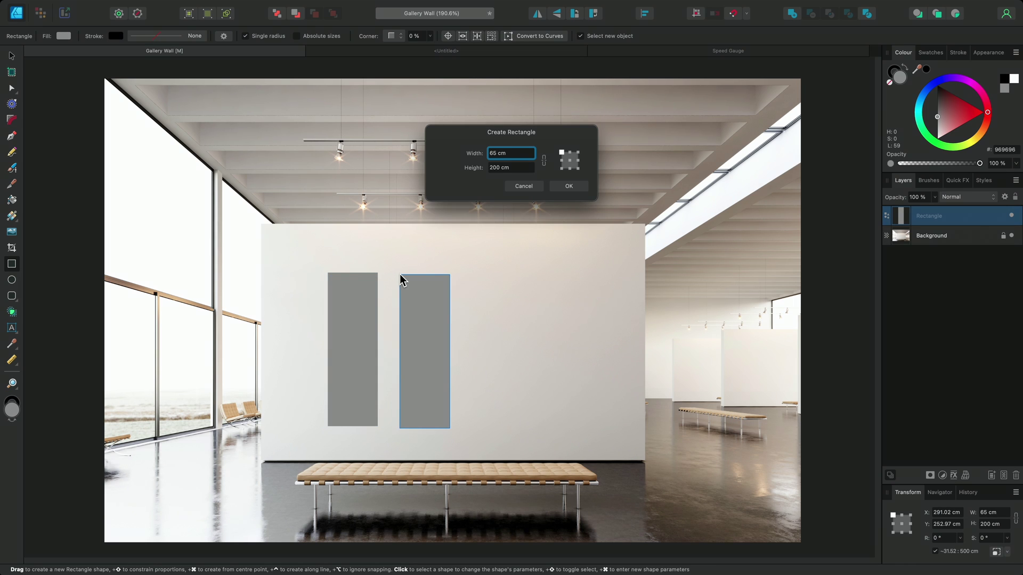
{"action": "key", "text": "Return"}
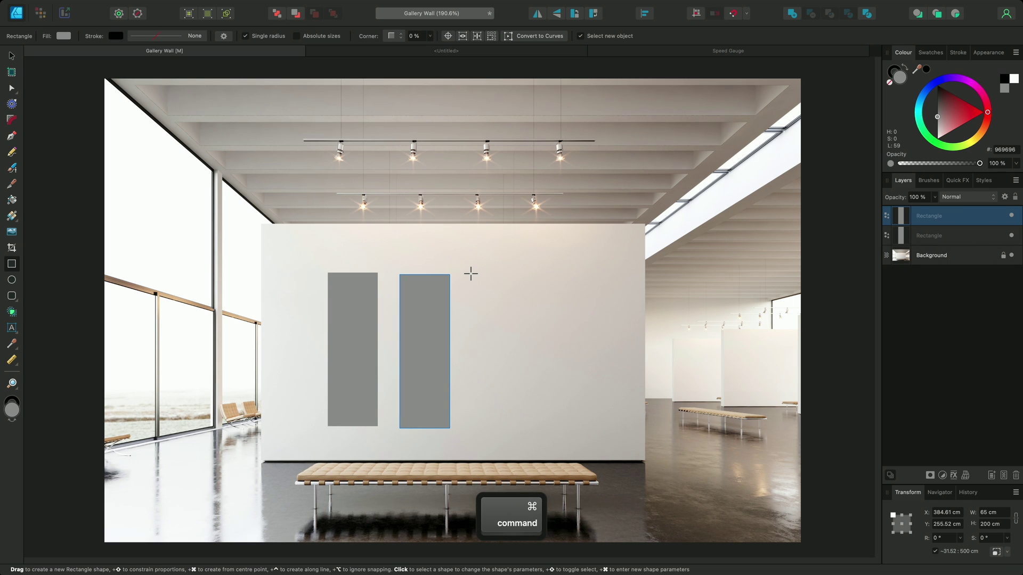
{"action": "left_click", "coordinate": [471, 273], "text": "super"}
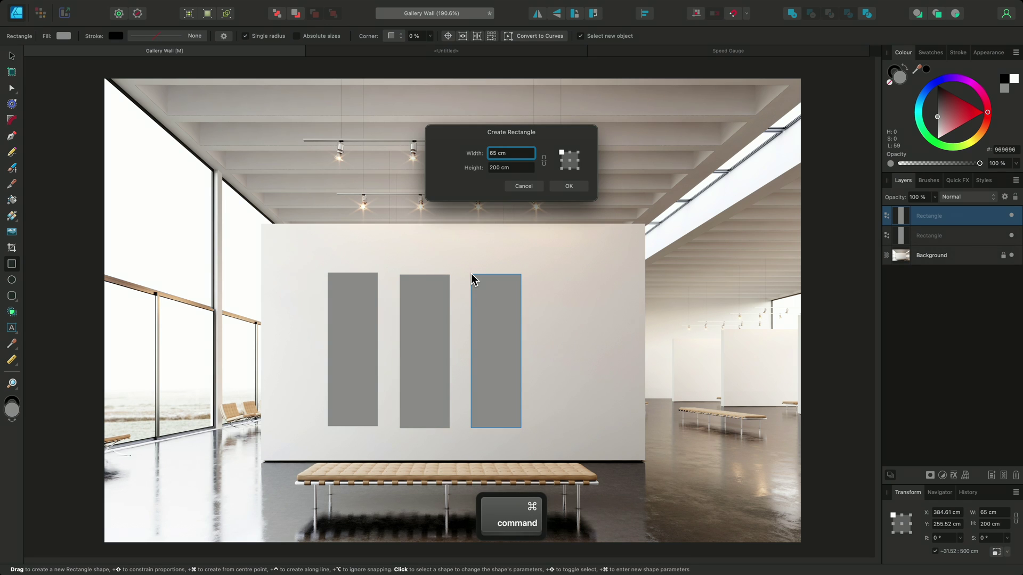
{"action": "key", "text": "Return"}
{"action": "left_click", "coordinate": [540, 274], "text": "super"}
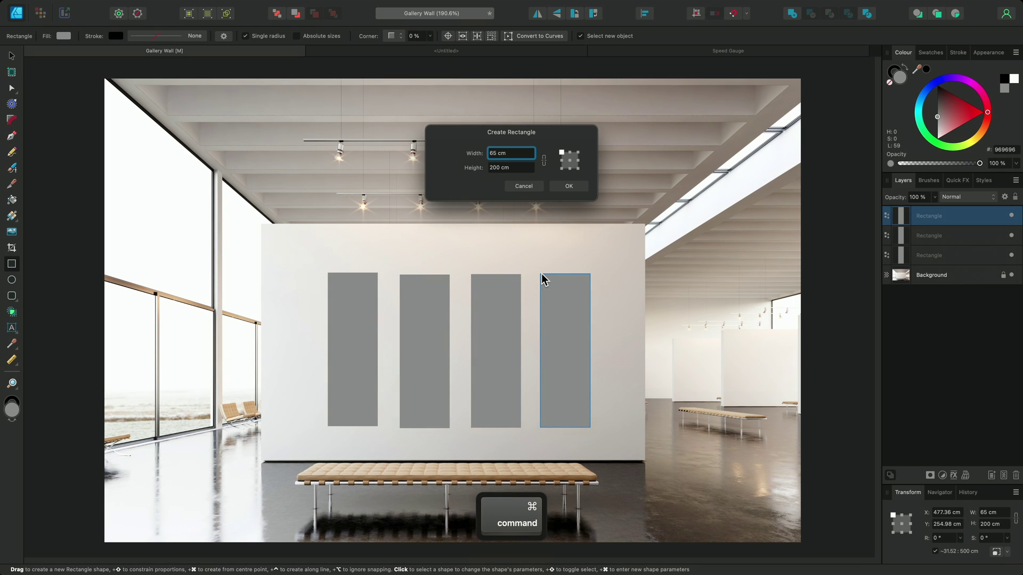
{"action": "key", "text": "Return"}
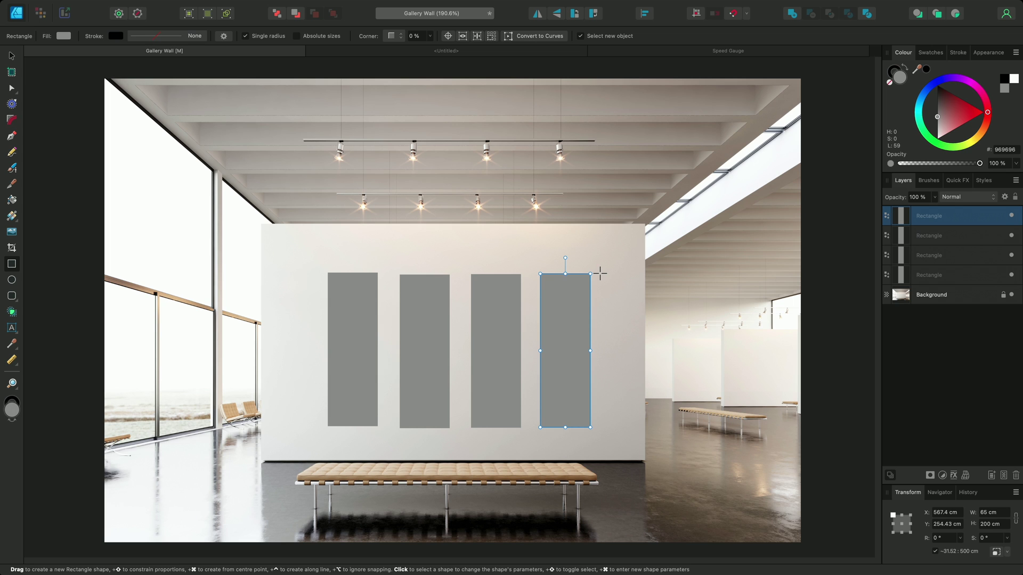
Step: Undo the extra panels and shift the remaining panel up with a -50 cm vertical offset
{"action": "key", "text": "super+z"}
{"action": "key", "text": "super+z"}
{"action": "key", "text": "super+z"}
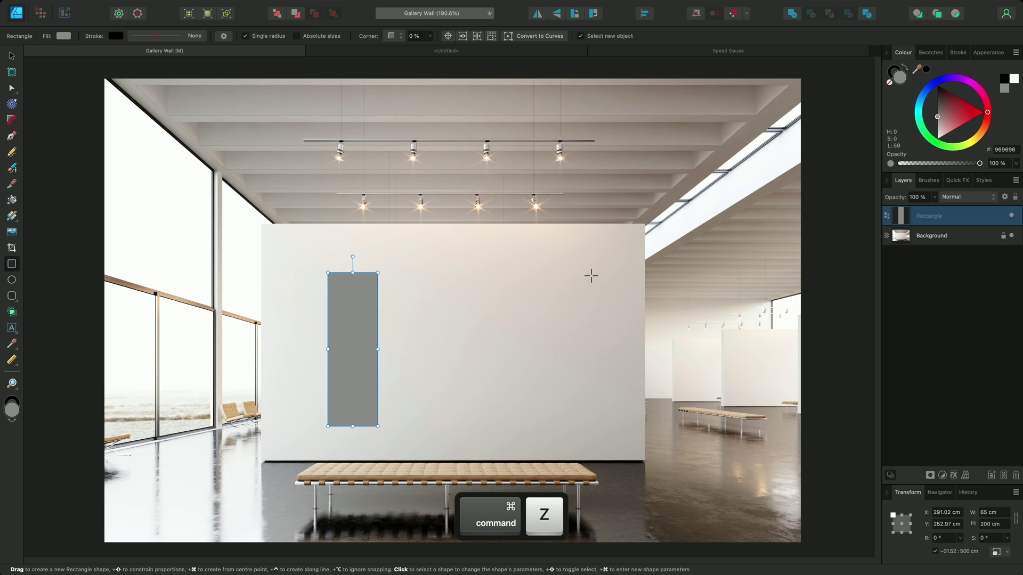
{"action": "left_click_drag", "start_coordinate": [366, 272], "coordinate": [361, 306]}
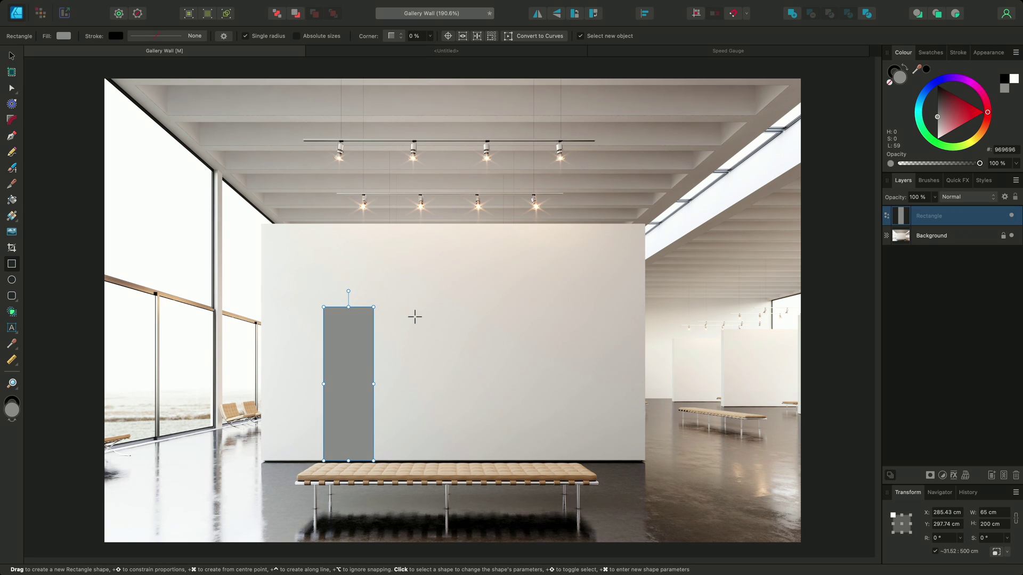
{"action": "key", "text": "Return"}
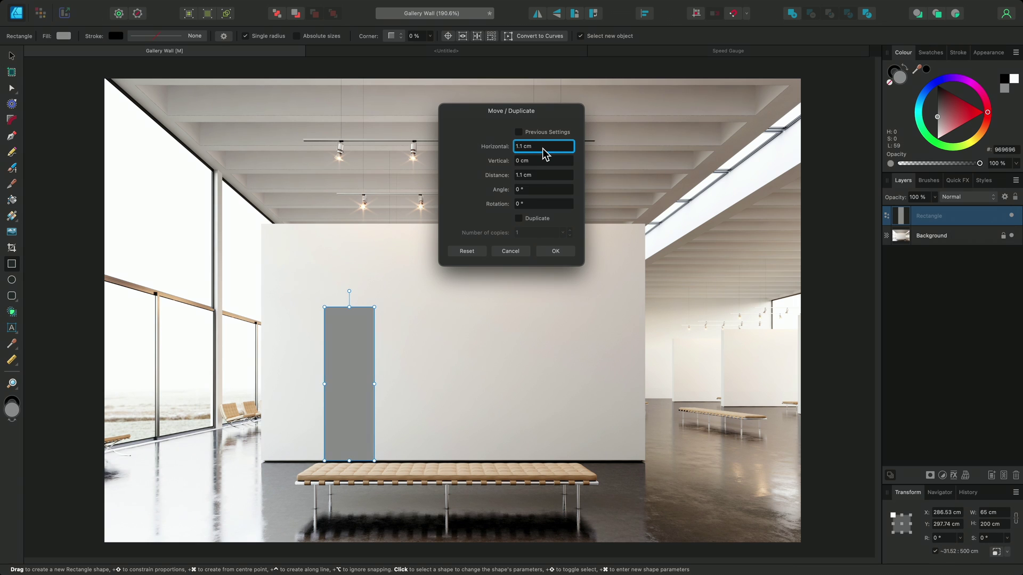
{"action": "key", "text": "Up"}
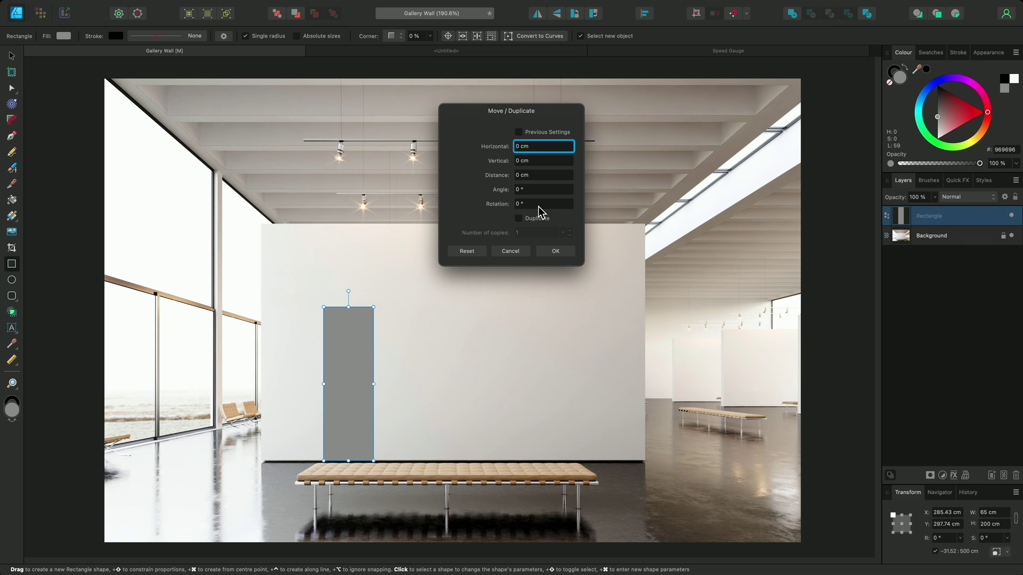
{"action": "left_click", "coordinate": [520, 160]}
{"action": "type", "text": "-50"}
{"action": "key", "text": "Return"}
{"action": "left_click", "coordinate": [566, 252]}
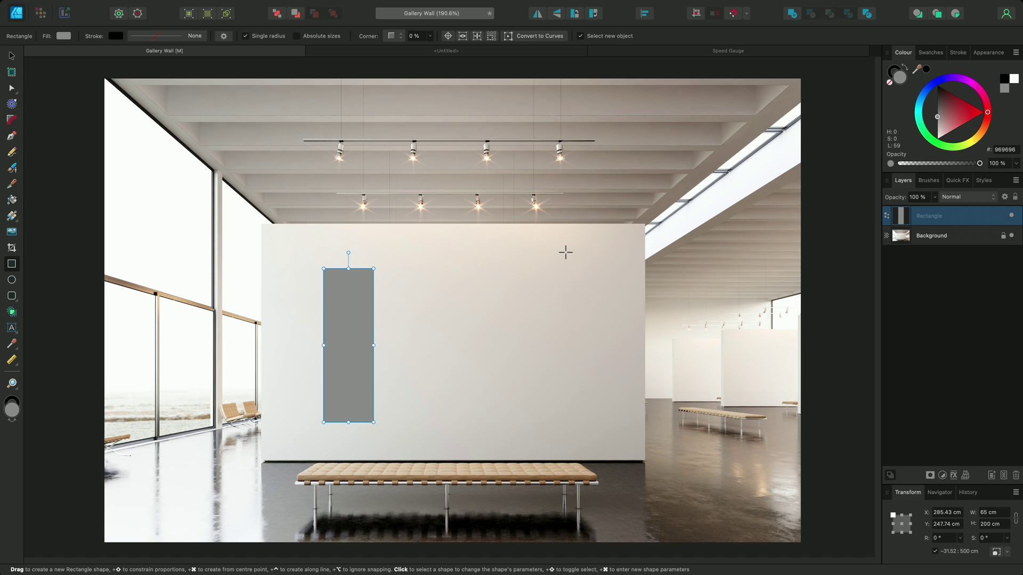
Step: Duplicate the panel three times at a 65+30 = 95 cm horizontal offset
{"action": "key", "text": "Return"}
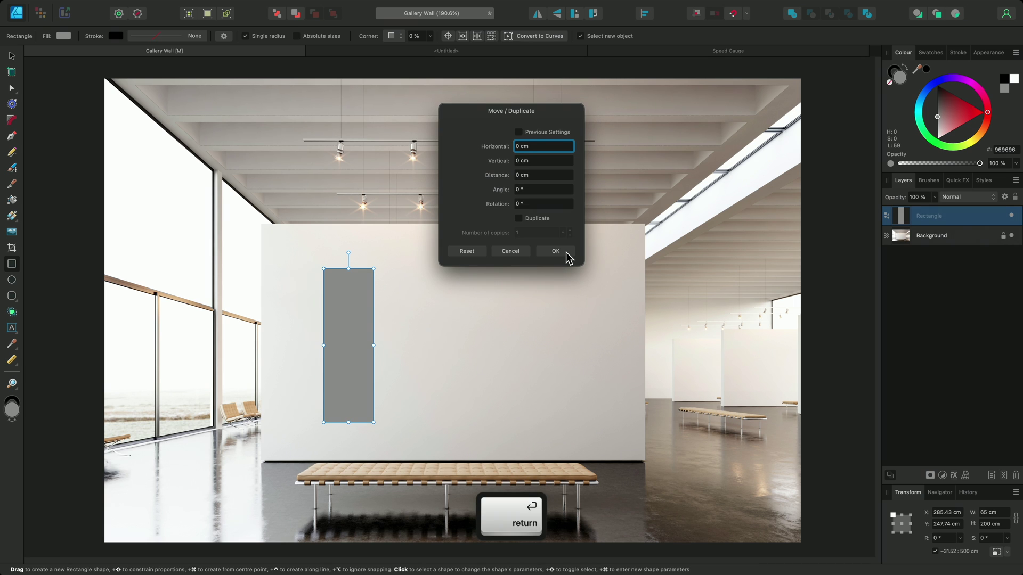
{"action": "left_click", "coordinate": [518, 219]}
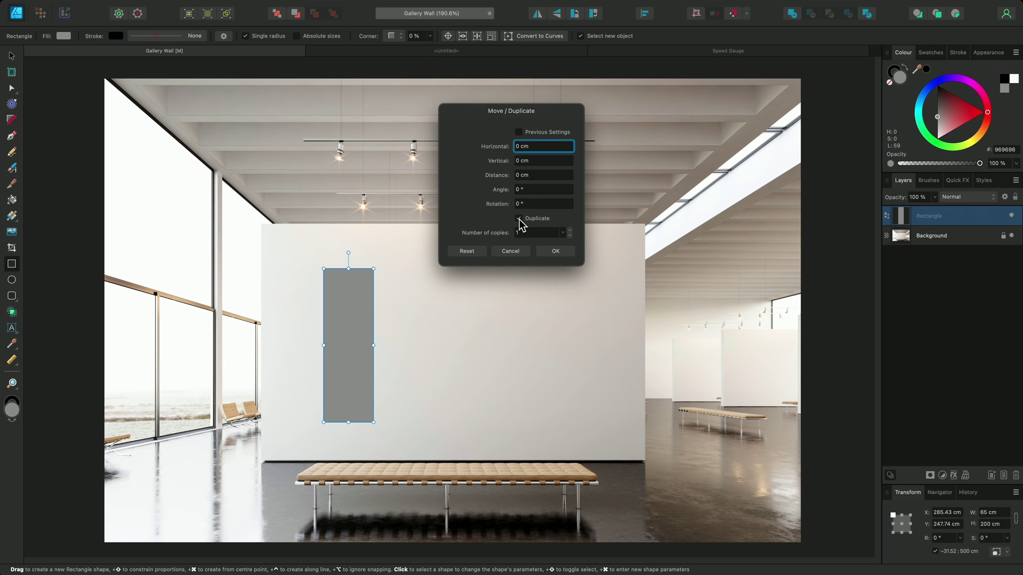
{"action": "left_click", "coordinate": [519, 219]}
{"action": "left_click", "coordinate": [532, 147]}
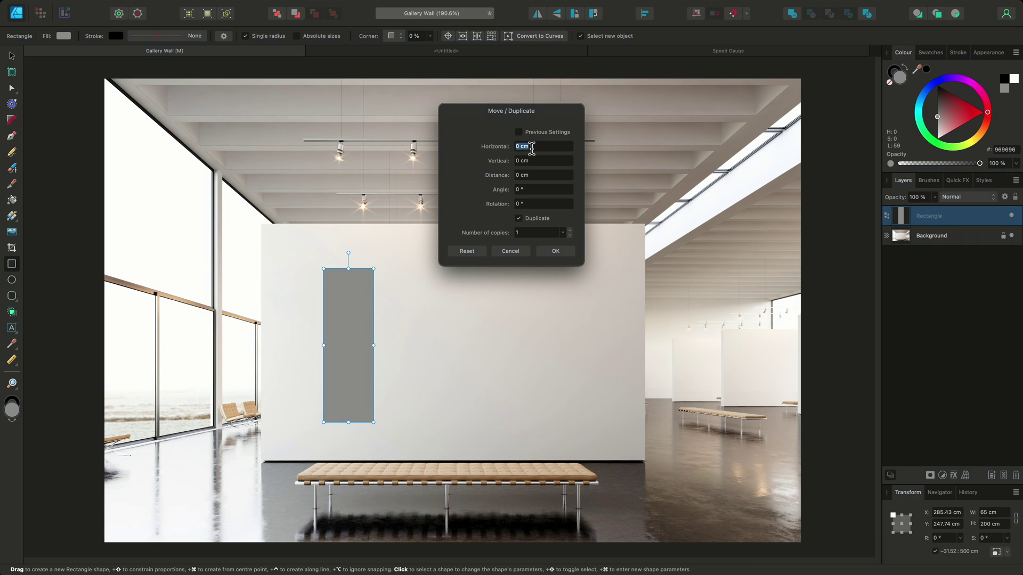
{"action": "type", "text": "65+"}
{"action": "type", "text": "30"}
{"action": "key", "text": "Return"}
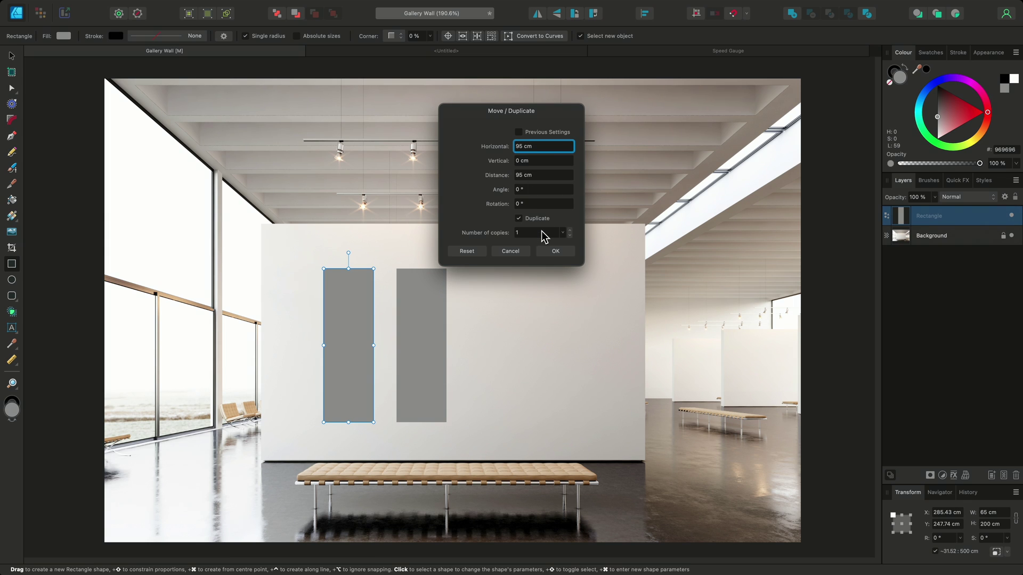
{"action": "scroll", "coordinate": [541, 231], "scroll_direction": "up", "scroll_amount": 2}
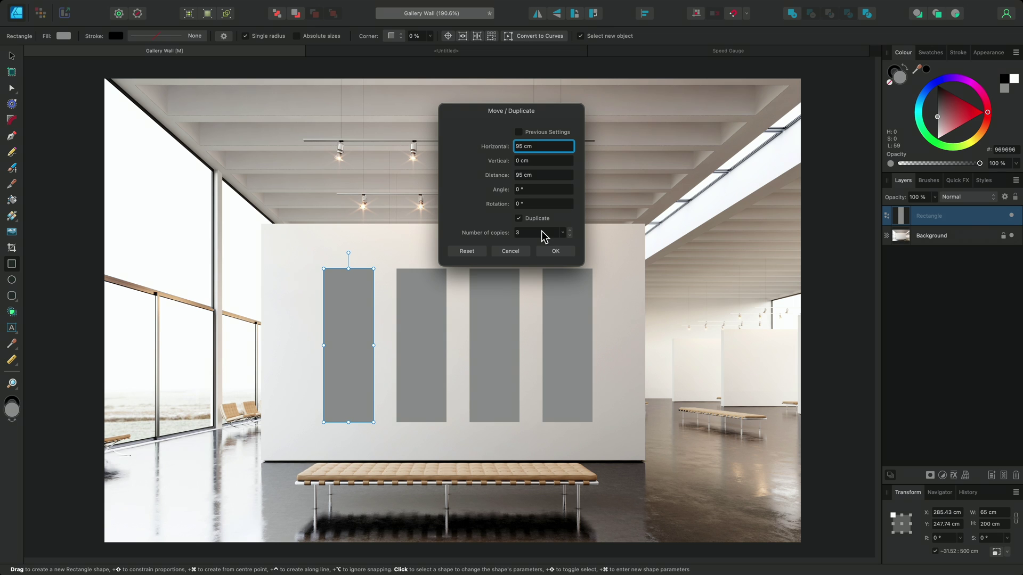
{"action": "left_click", "coordinate": [554, 251]}
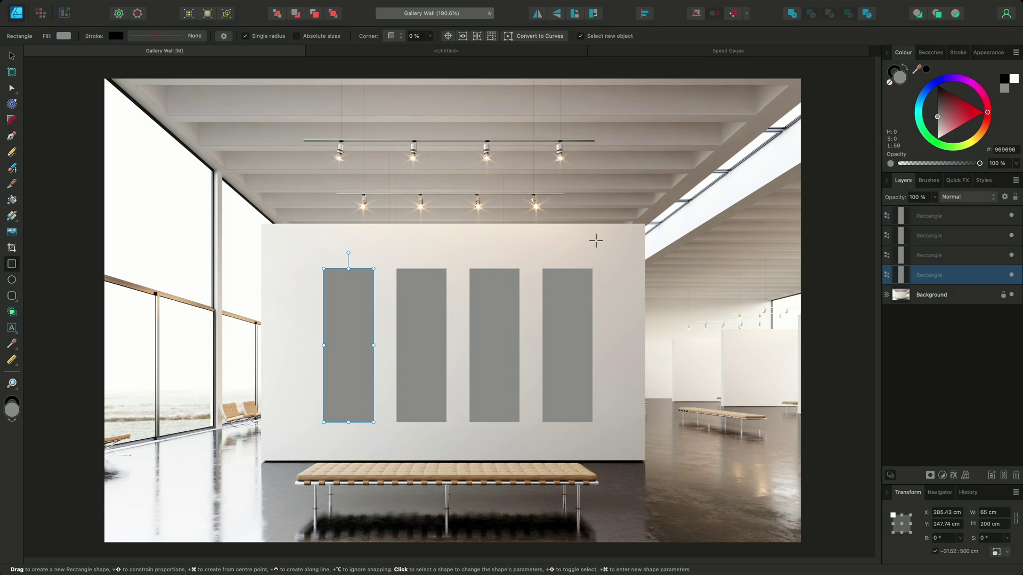
Step: In the Untitled document, create a 1000 × 1000 px artboard
{"action": "left_click", "coordinate": [459, 52]}
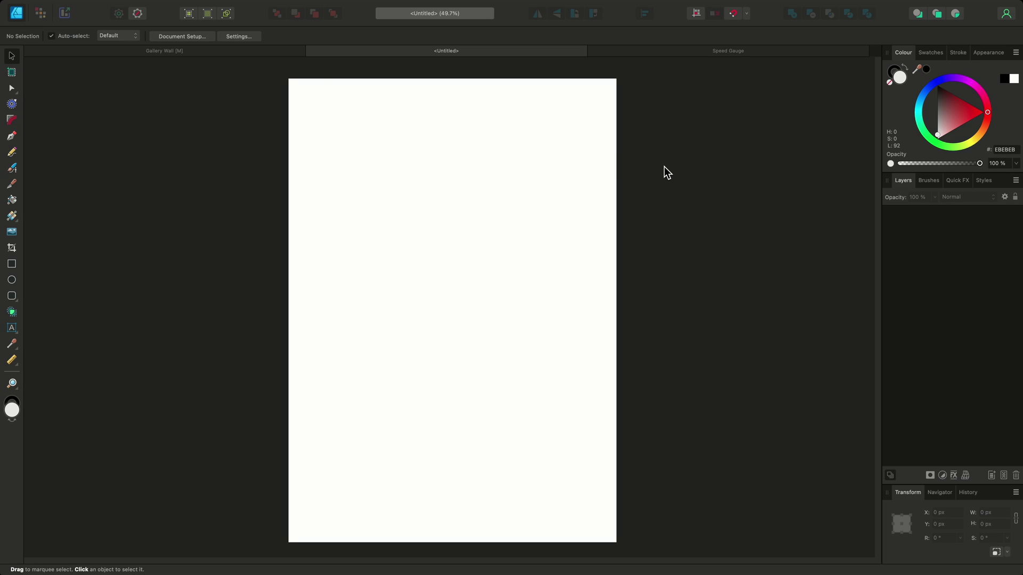
{"action": "left_click", "coordinate": [12, 72]}
{"action": "left_click", "coordinate": [88, 160], "text": "super"}
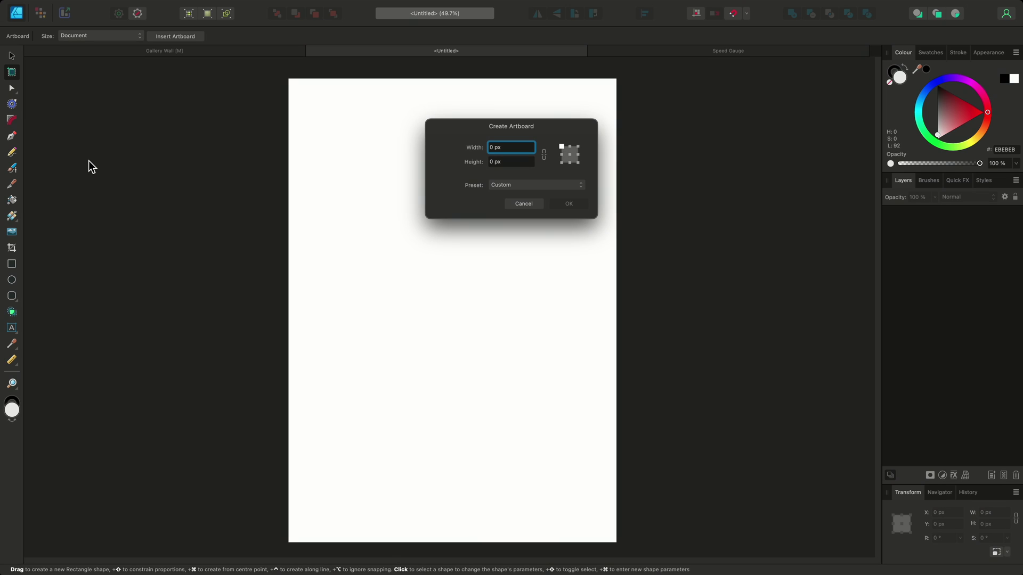
{"action": "left_click", "coordinate": [576, 188]}
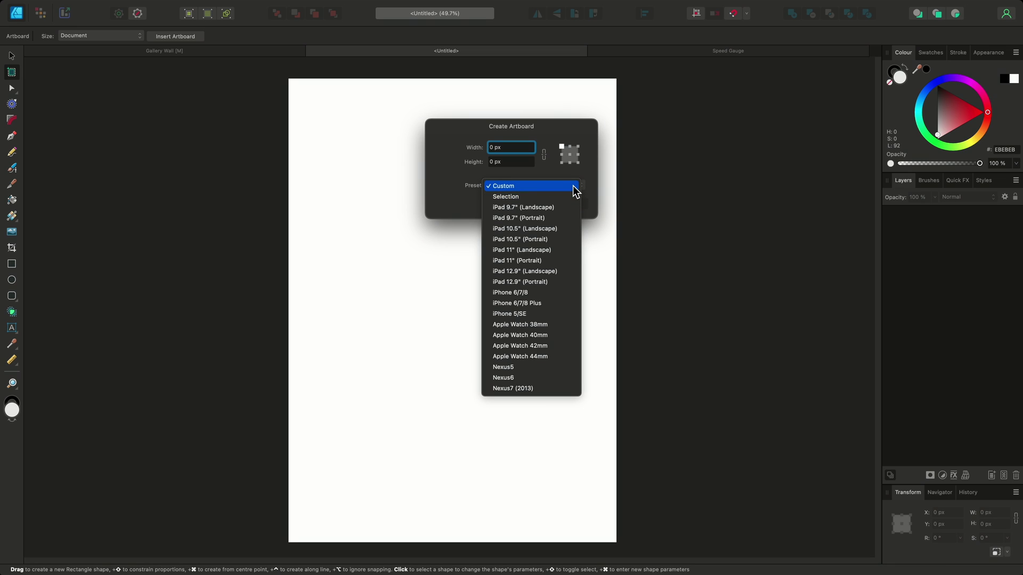
{"action": "left_click", "coordinate": [573, 185]}
{"action": "type", "text": "1000"}
{"action": "key", "text": "Tab"}
{"action": "type", "text": "1000"}
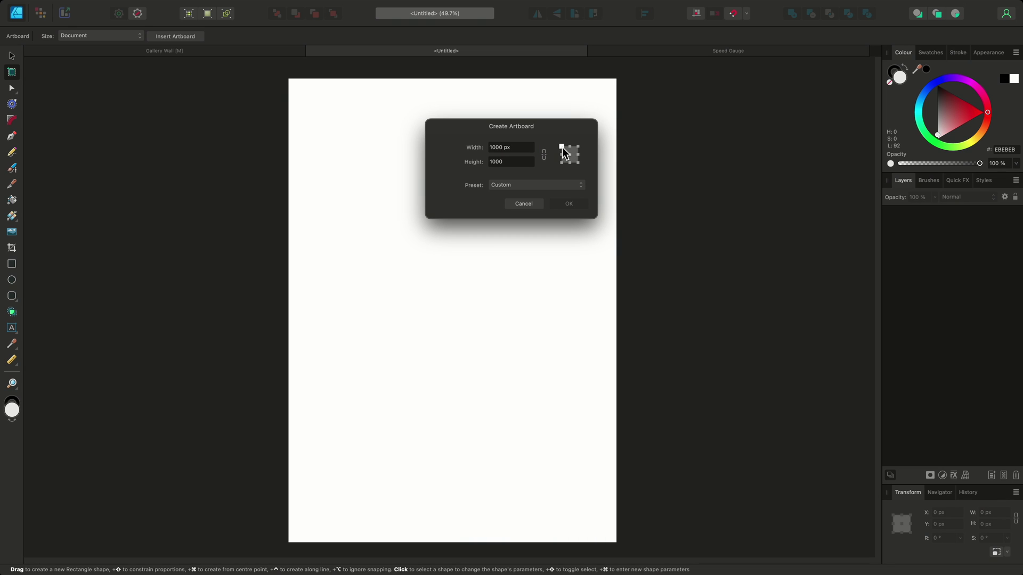
{"action": "key", "text": "Return"}
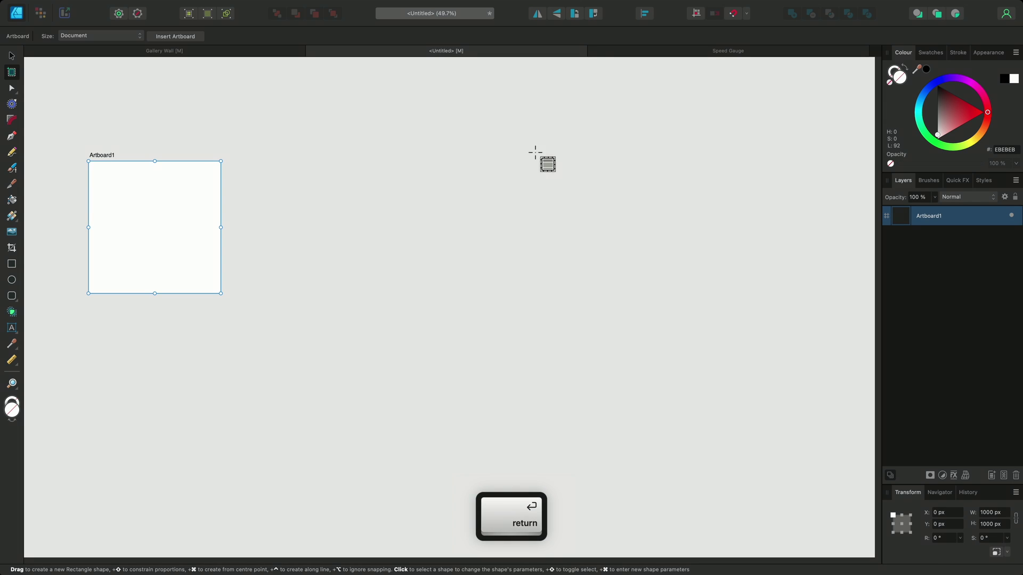
Step: Add two more 1000 × 1000 px artboards to its right
{"action": "left_click", "coordinate": [249, 161], "text": "super"}
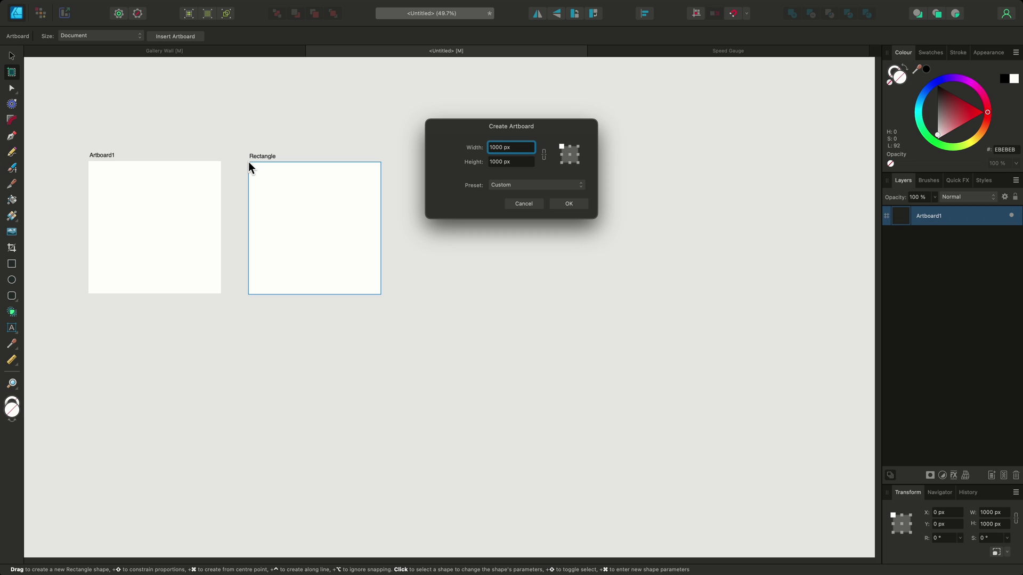
{"action": "key", "text": "Return"}
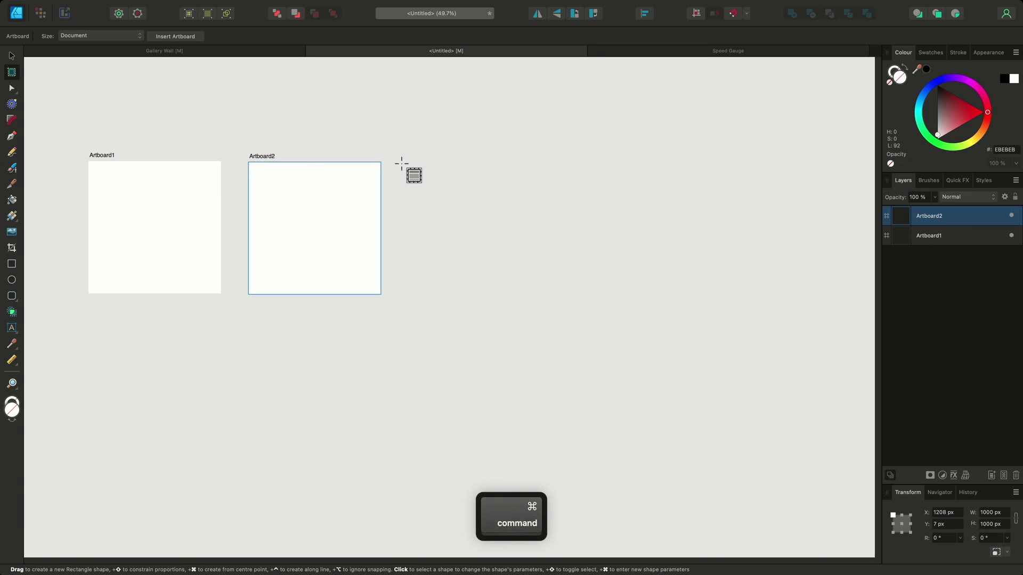
{"action": "left_click", "coordinate": [402, 165], "text": "super"}
{"action": "key", "text": "Return"}
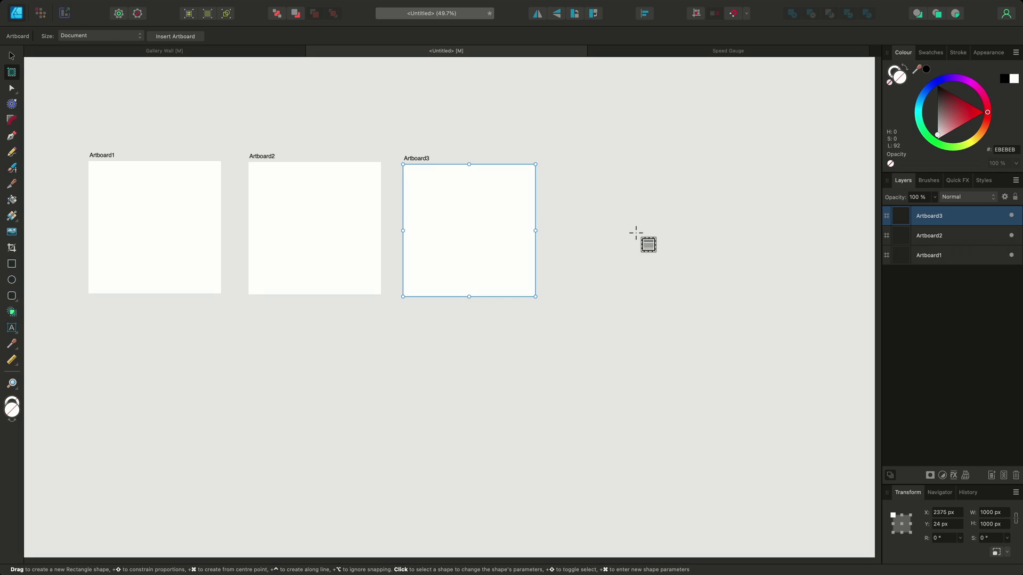
Step: Select all three artboards and fill them black
{"action": "key", "text": "v"}
{"action": "left_click_drag", "start_coordinate": [633, 317], "coordinate": [81, 136]}
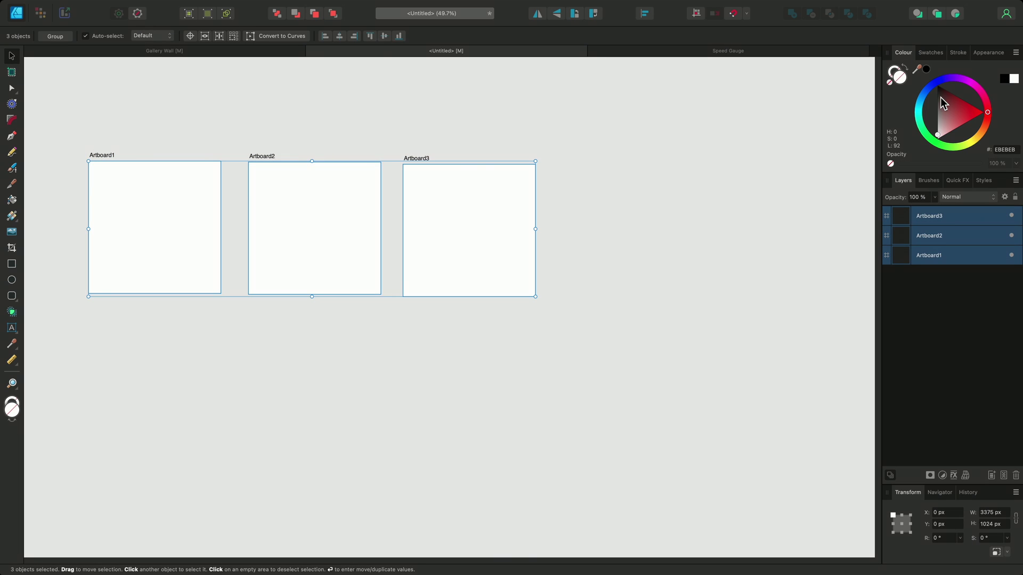
{"action": "left_click_drag", "start_coordinate": [940, 97], "coordinate": [922, 90]}
Step: Fit the artboards to view and set new ellipses to no fill with a white outline
{"action": "left_click", "coordinate": [630, 160]}
{"action": "key", "text": "super+0"}
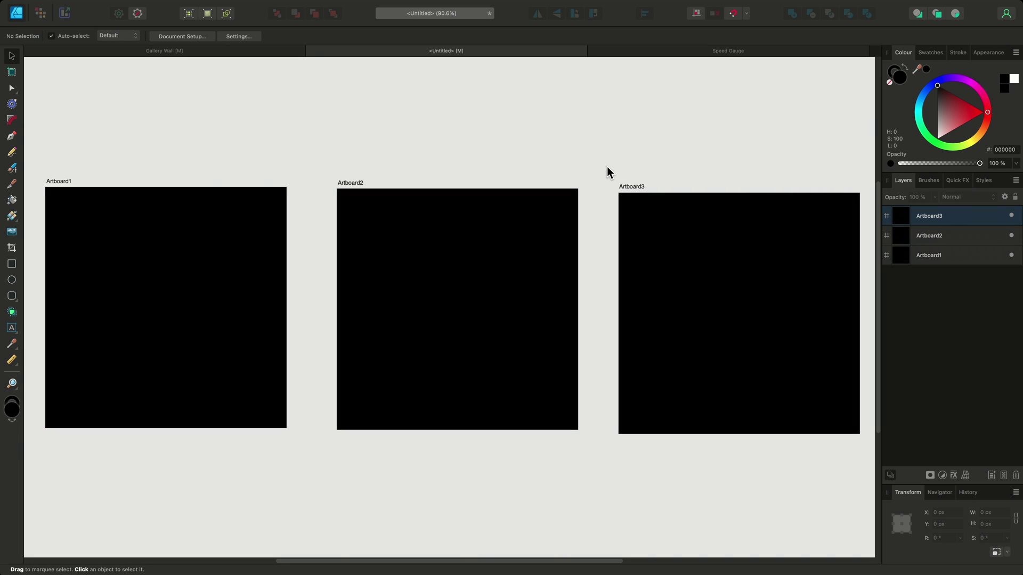
{"action": "left_click", "coordinate": [12, 280]}
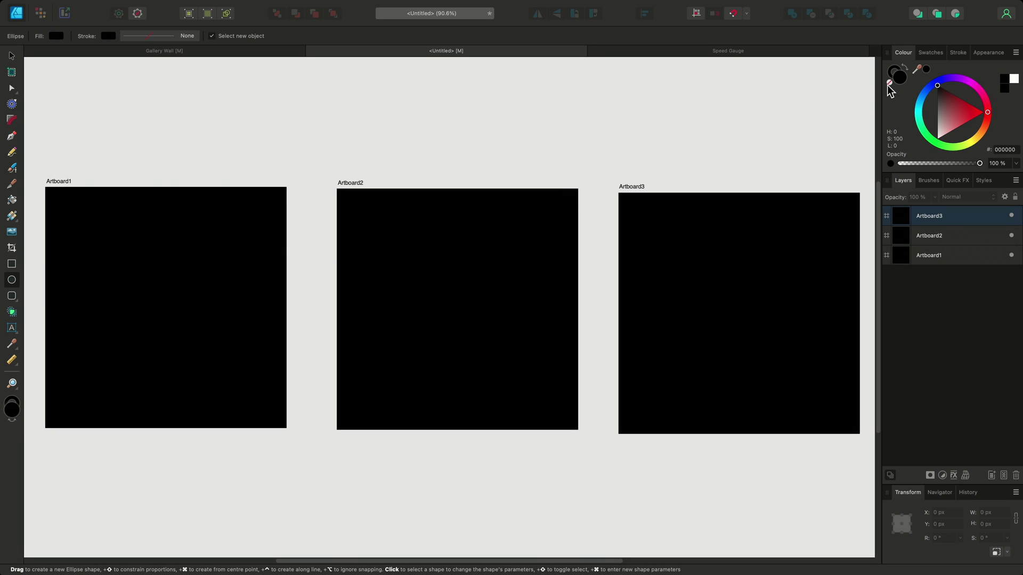
{"action": "left_click", "coordinate": [889, 82]}
{"action": "left_click", "coordinate": [893, 71]}
{"action": "left_click", "coordinate": [941, 98]}
{"action": "left_click_drag", "start_coordinate": [942, 98], "coordinate": [938, 140]}
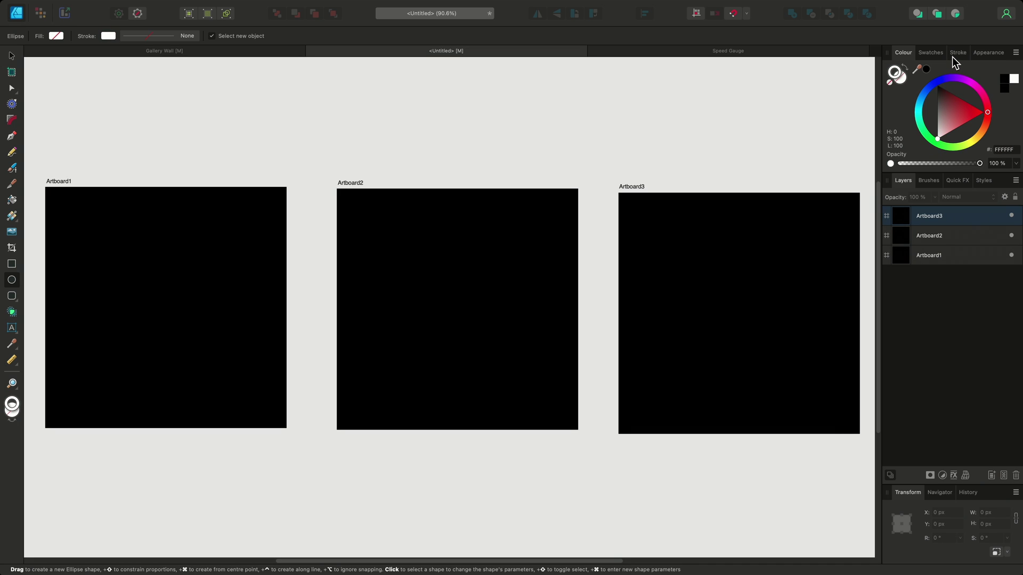
Step: Set the stroke width to 1 pt and toggle snapping
{"action": "left_click", "coordinate": [957, 52]}
{"action": "left_click", "coordinate": [997, 85]}
{"action": "type", "text": "1"}
{"action": "key", "text": "Return"}
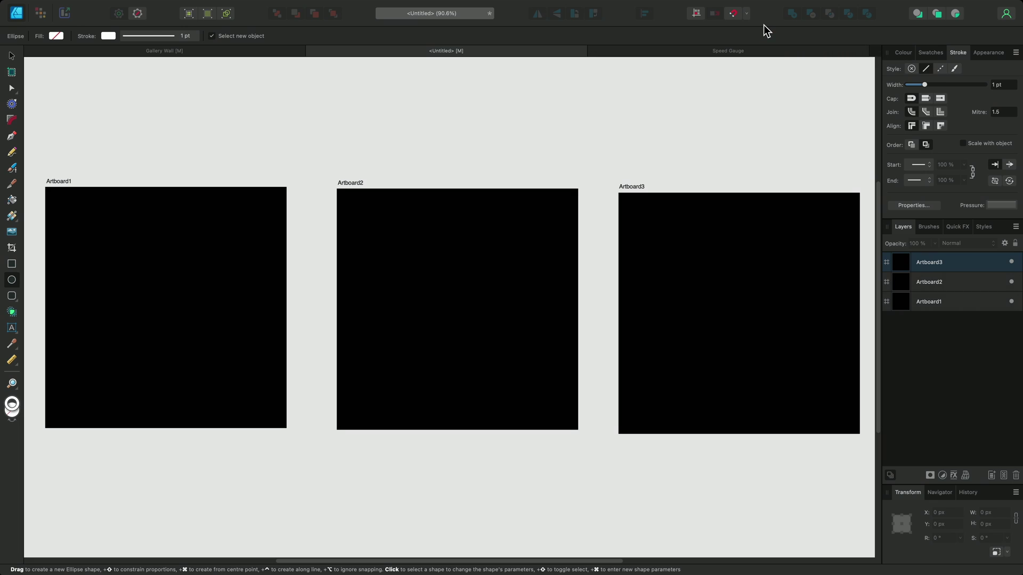
{"action": "left_click", "coordinate": [733, 14]}
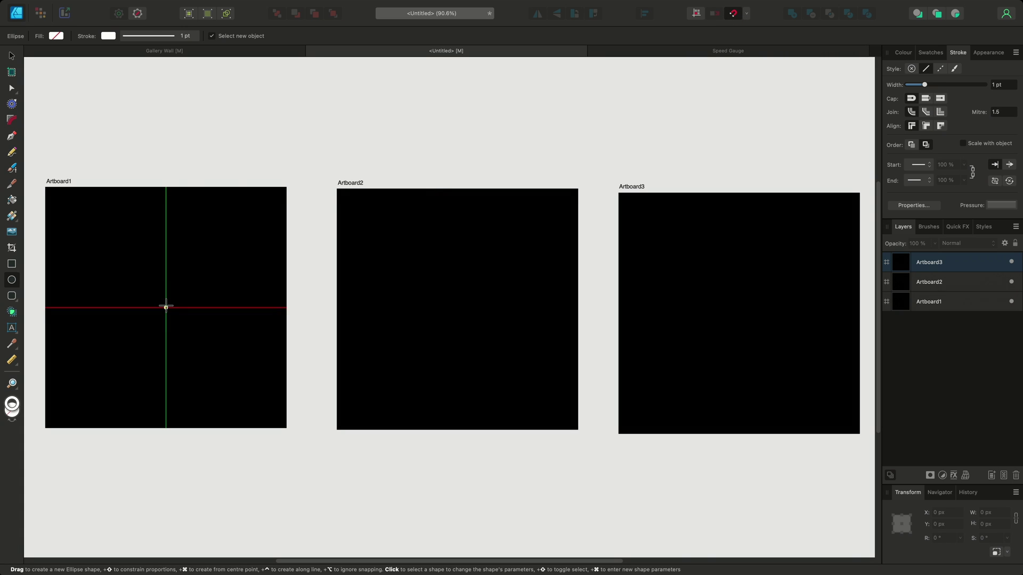
Step: Start an exactly sized ellipse at Artboard1's centre and adjust its width value
{"action": "left_click", "coordinate": [166, 307], "text": "super"}
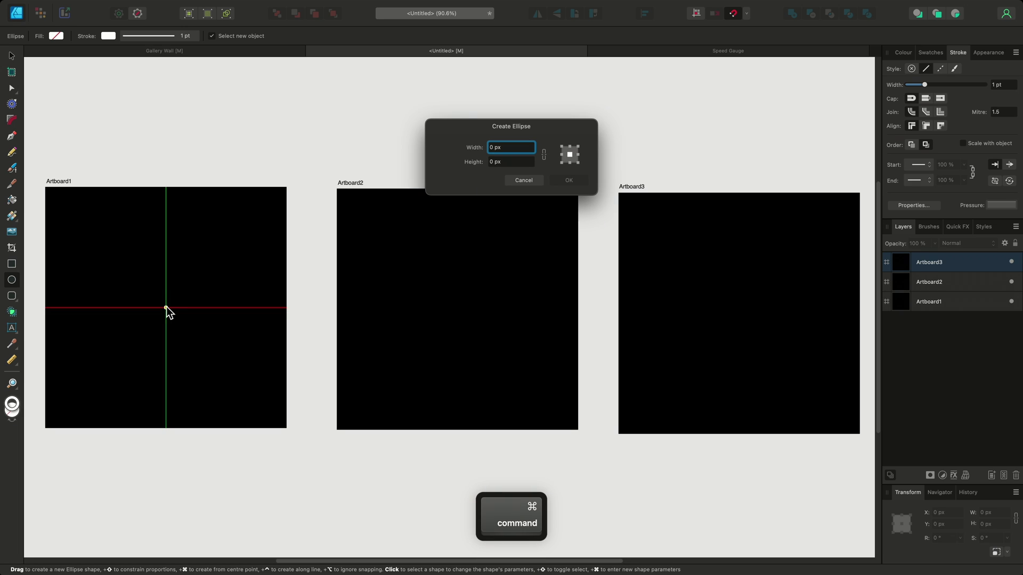
{"action": "left_click", "coordinate": [515, 149]}
{"action": "type", "text": "24"}
{"action": "scroll", "coordinate": [522, 167], "scroll_direction": "up", "scroll_amount": 20}
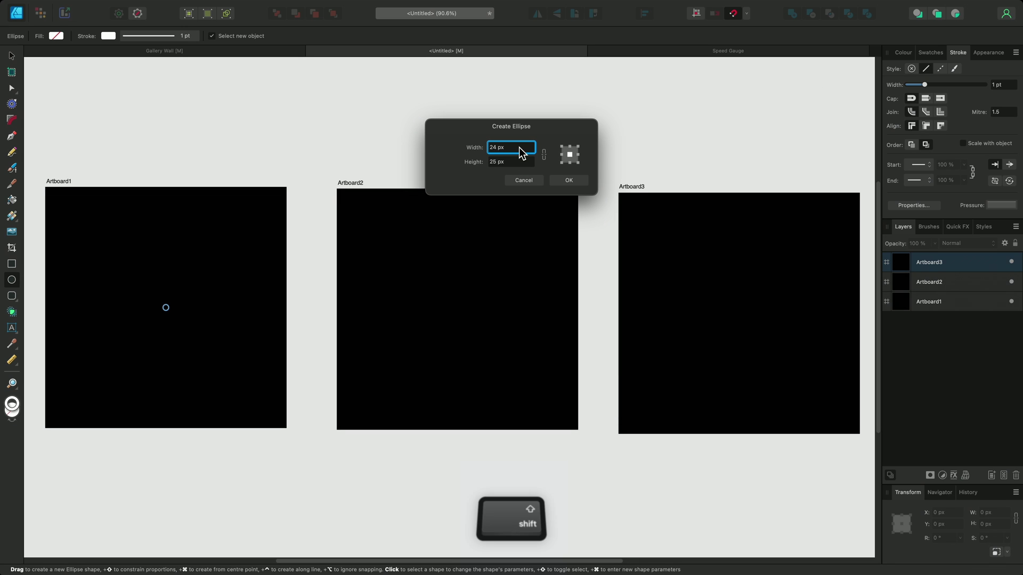
{"action": "scroll", "coordinate": [520, 150], "scroll_direction": "up", "scroll_amount": 8}
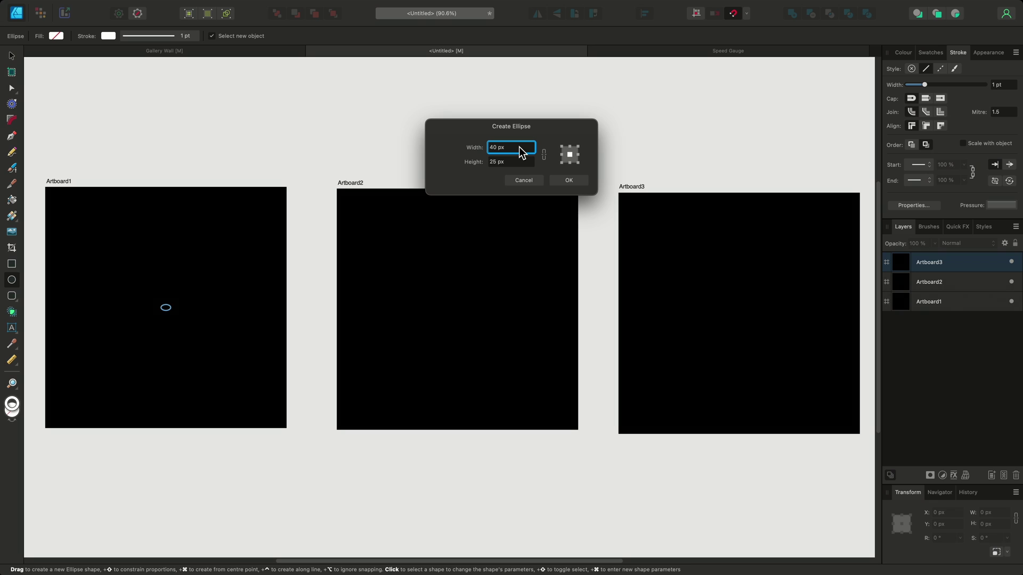
{"action": "key", "text": "alt"}
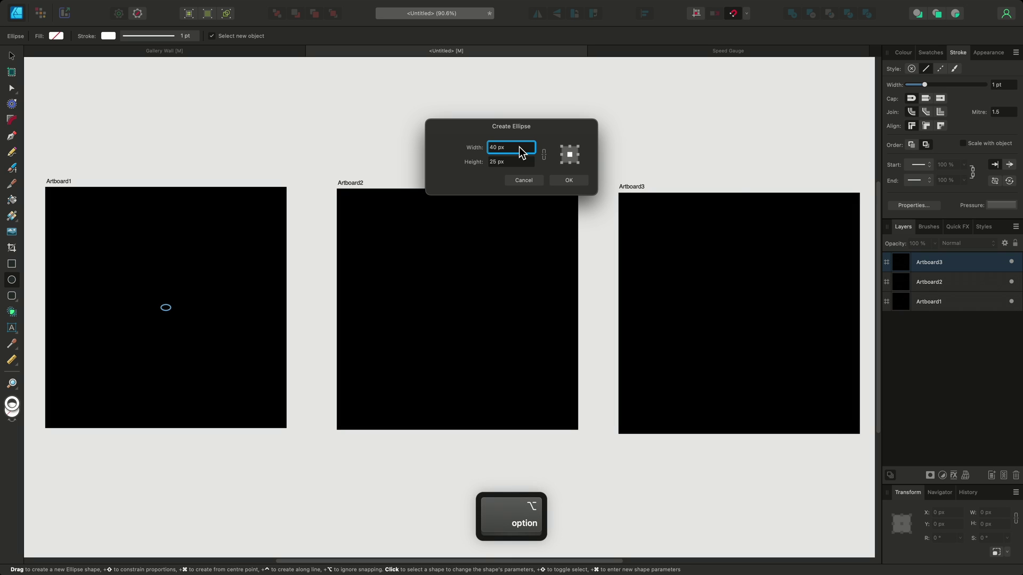
{"action": "scroll", "coordinate": [520, 149], "scroll_direction": "up", "scroll_amount": 3}
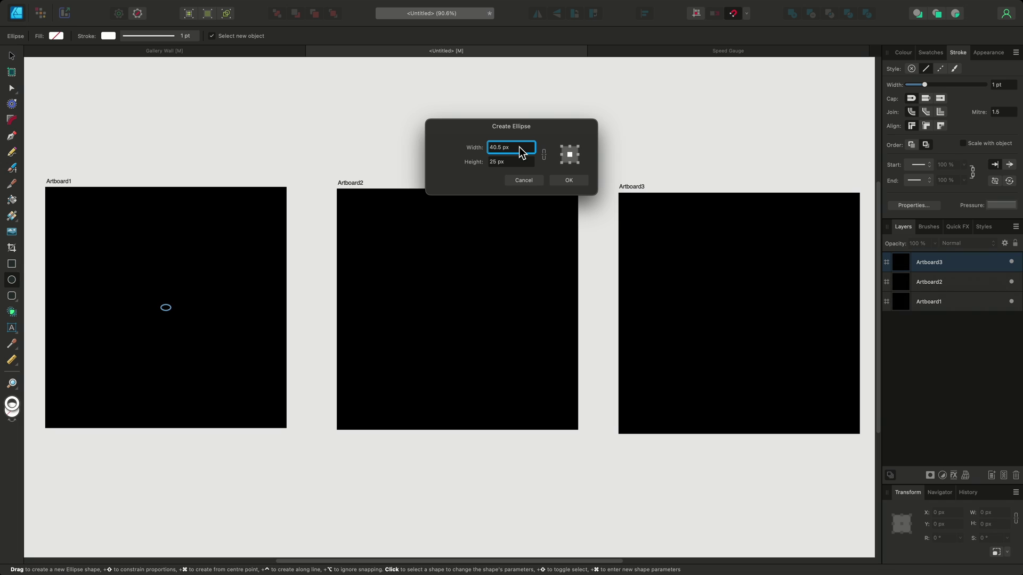
Step: Create the 700 × 400 px ellipse and convert it into a symbol
{"action": "left_click", "coordinate": [519, 147]}
{"action": "type", "text": "700"}
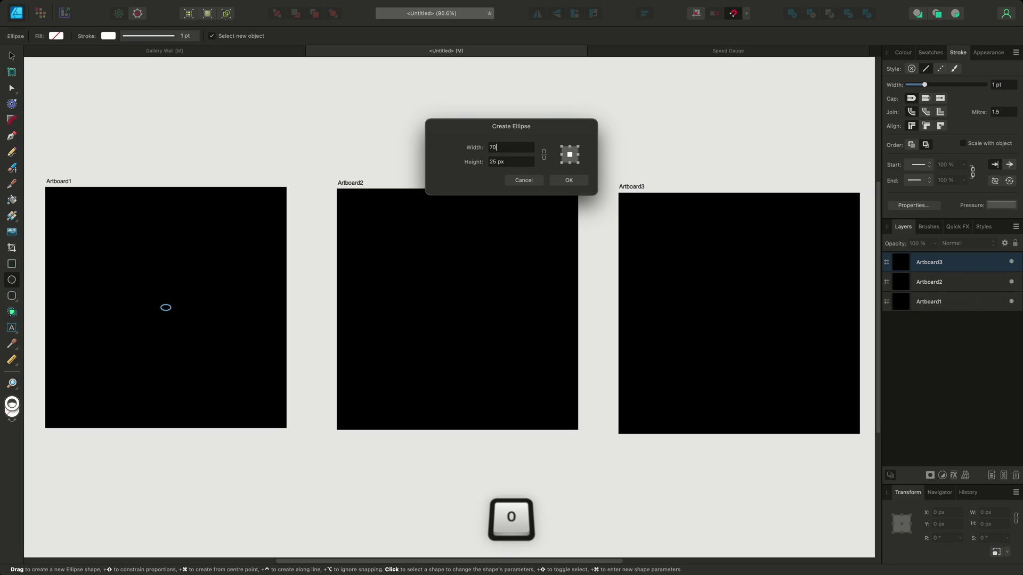
{"action": "key", "text": "Tab"}
{"action": "type", "text": "400"}
{"action": "key", "text": "Return"}
{"action": "left_click", "coordinate": [569, 180]}
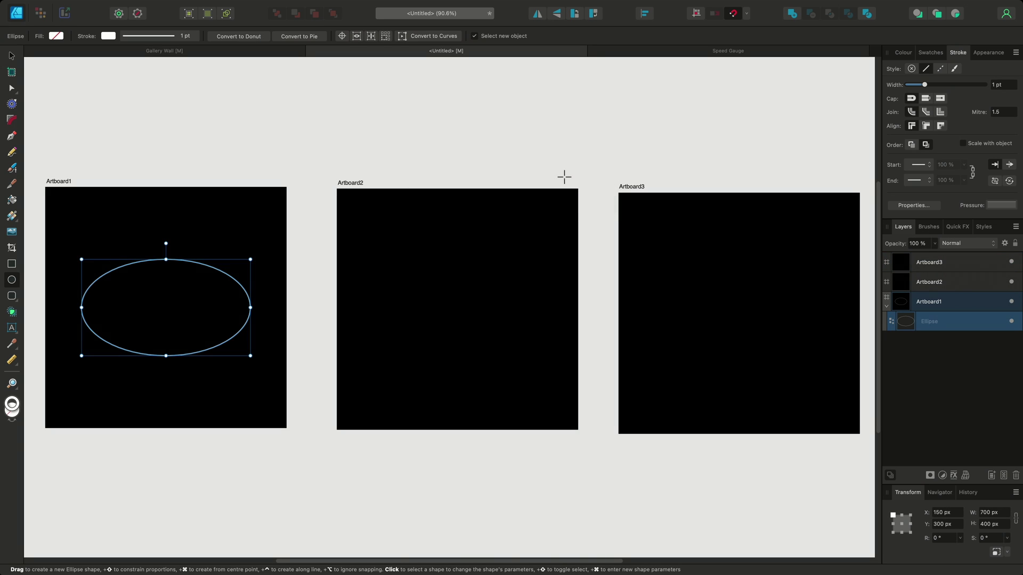
{"action": "key", "text": "shift+super+k"}
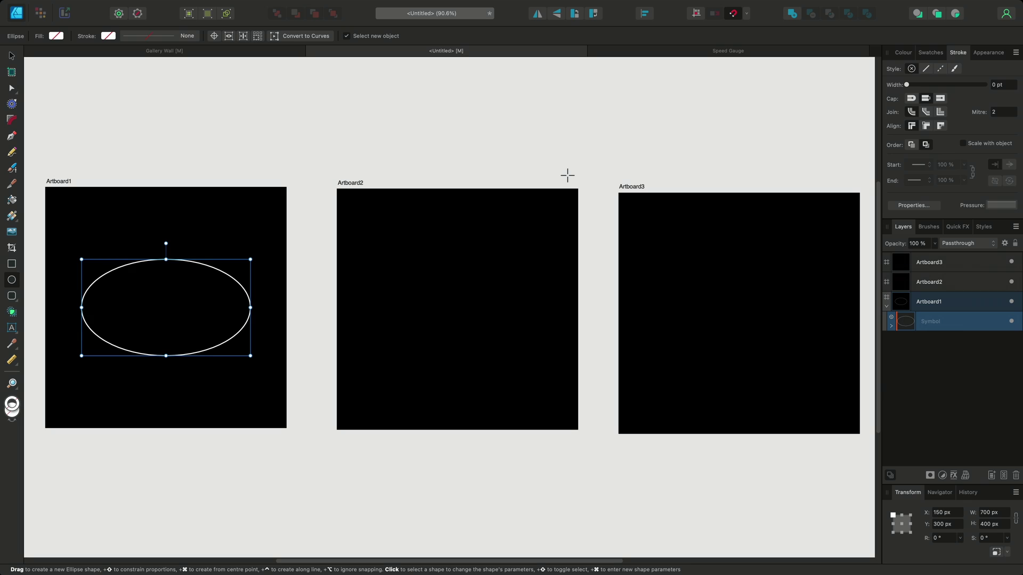
{"action": "key", "text": "Return"}
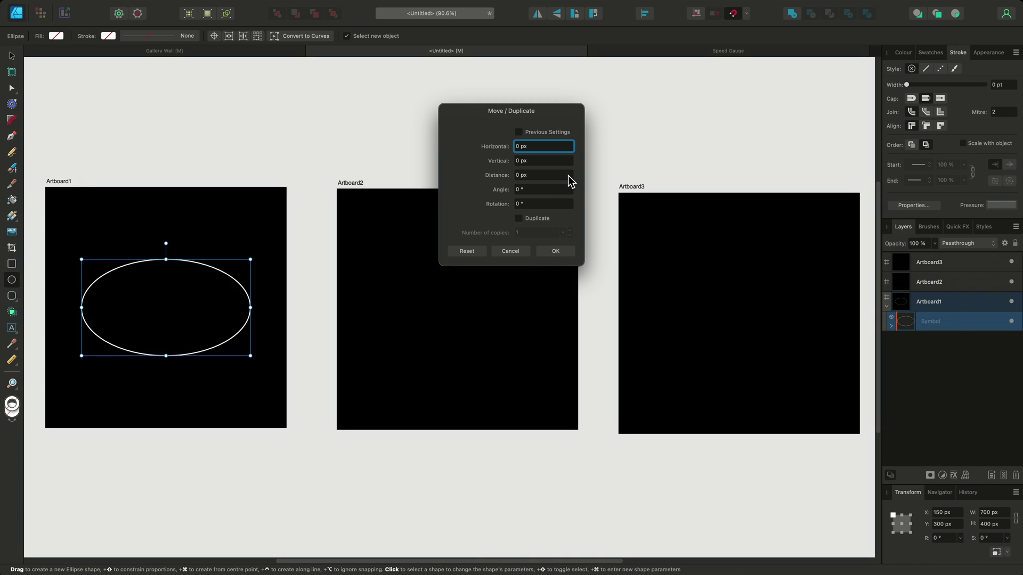
Step: Enable Duplicate with 25 copies, each rotated 360/25 = 14.4°
{"action": "left_click", "coordinate": [518, 219]}
{"action": "scroll", "coordinate": [536, 203], "scroll_direction": "up", "scroll_amount": 5}
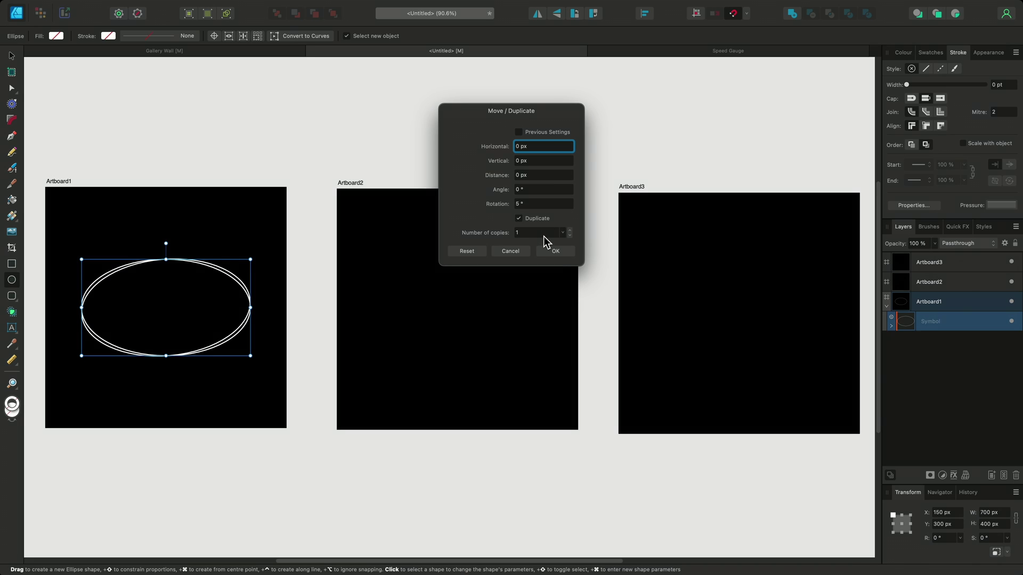
{"action": "scroll", "coordinate": [543, 235], "scroll_direction": "up", "scroll_amount": 18}
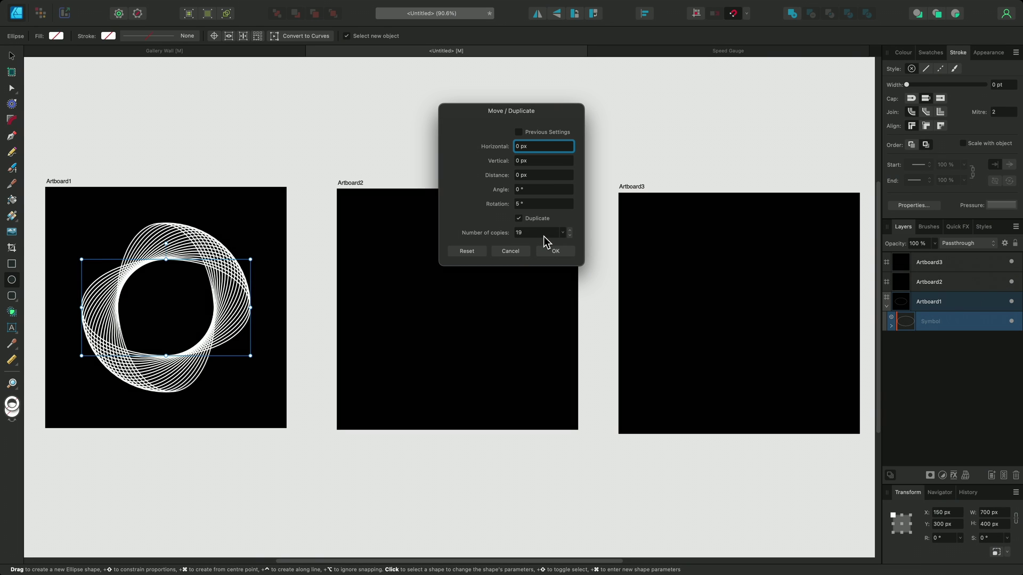
{"action": "scroll", "coordinate": [543, 235], "scroll_direction": "up", "scroll_amount": 16}
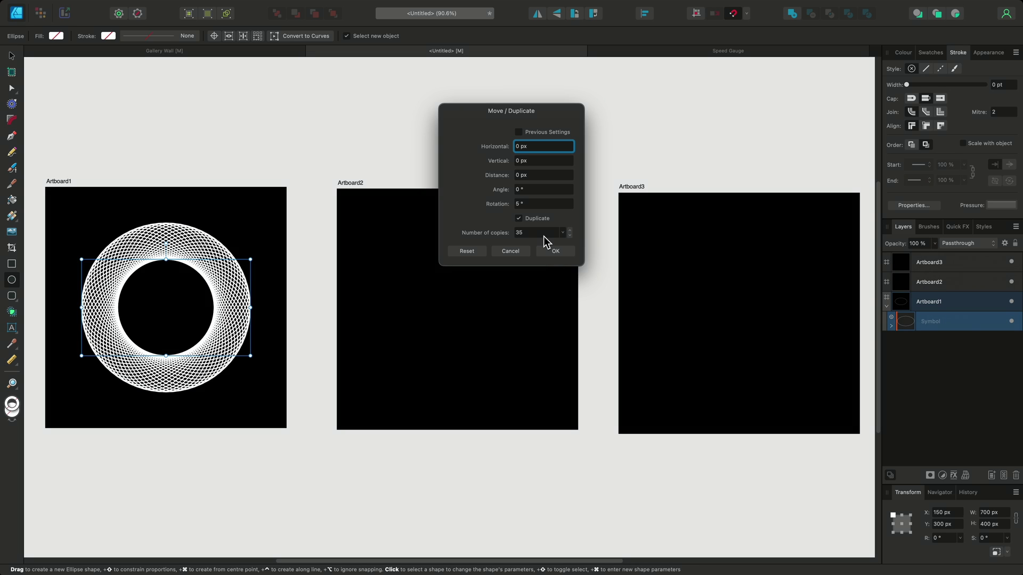
{"action": "left_click", "coordinate": [543, 236]}
{"action": "type", "text": "25"}
{"action": "key", "text": "Return"}
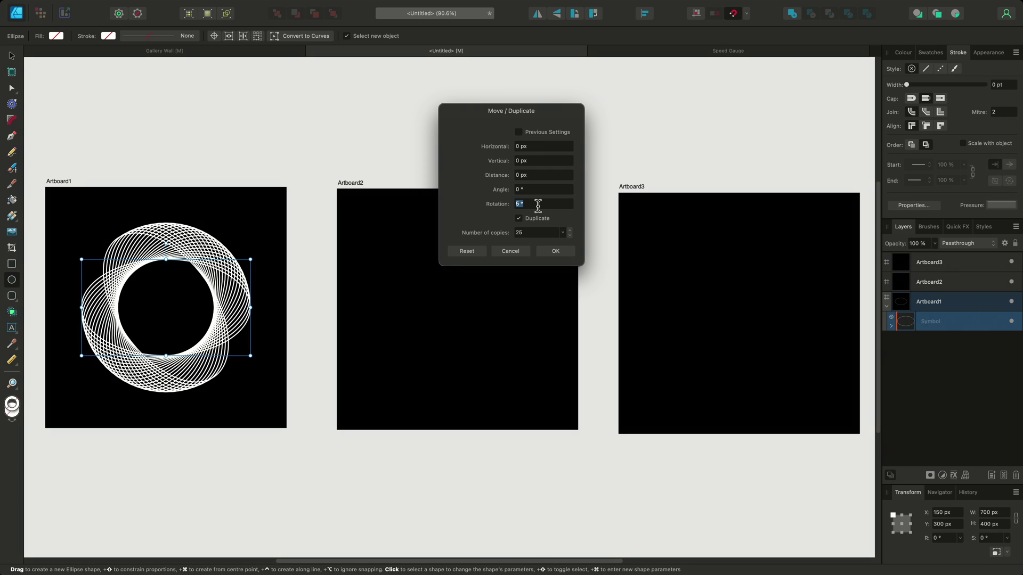
{"action": "type", "text": "360"}
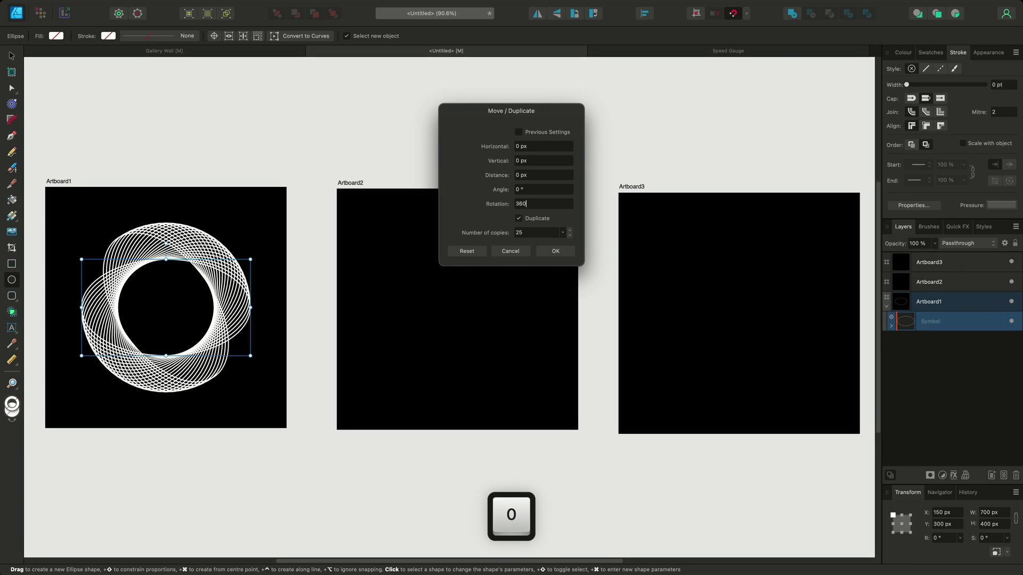
{"action": "type", "text": "/25"}
{"action": "key", "text": "Return"}
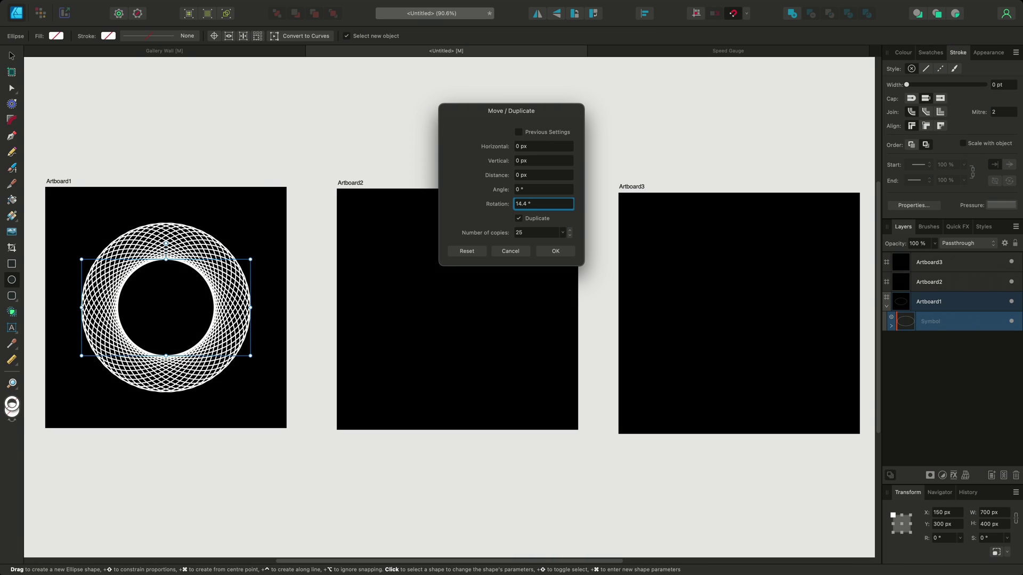
Step: Flatten and rotate the first symbol's master ellipse to −92°, reshaping all 25 ring copies
{"action": "left_click", "coordinate": [549, 251]}
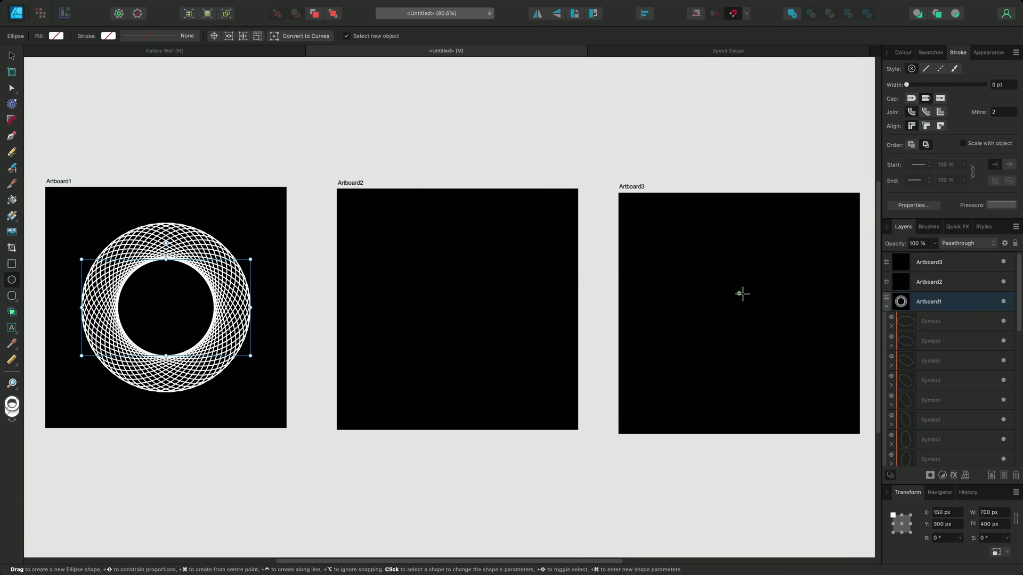
{"action": "left_click", "coordinate": [892, 326]}
{"action": "left_click", "coordinate": [934, 341]}
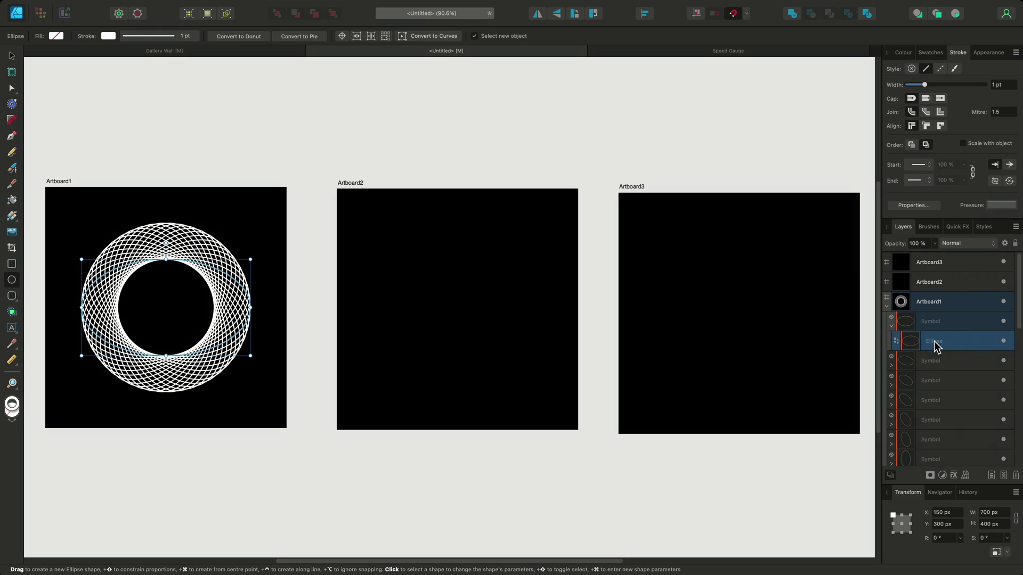
{"action": "left_click_drag", "start_coordinate": [170, 261], "coordinate": [252, 324]}
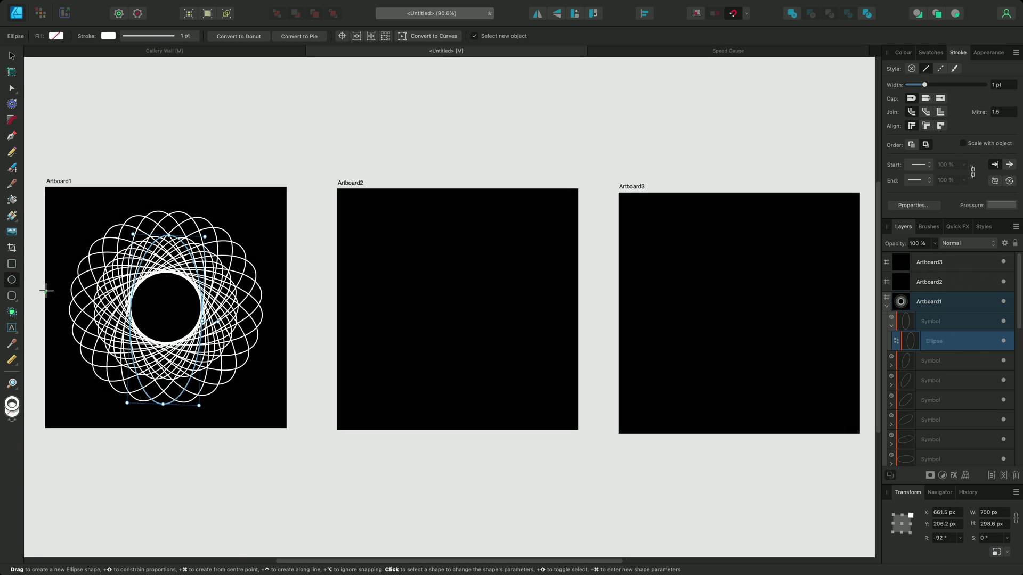
{"action": "left_click", "coordinate": [13, 266]}
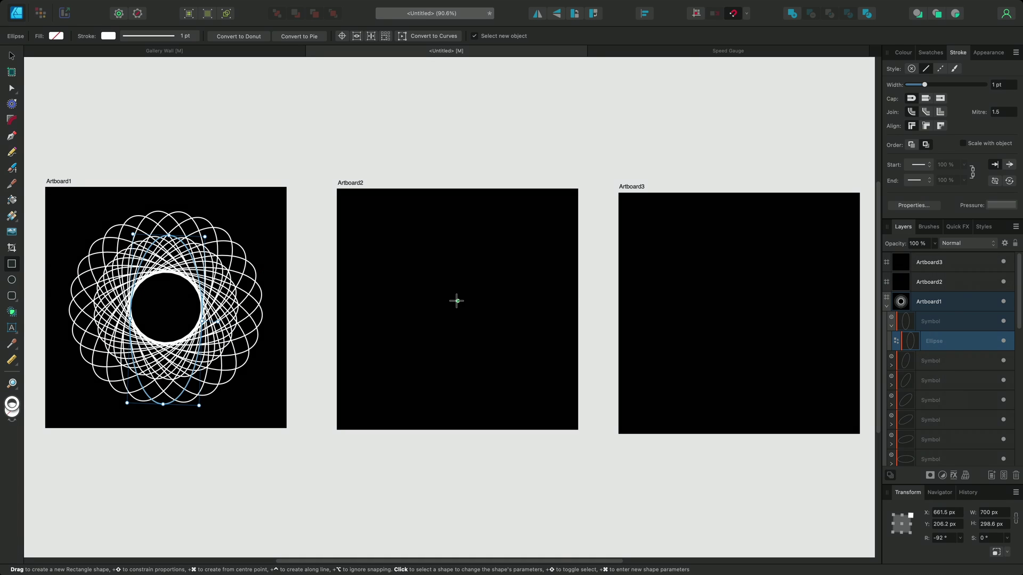
Step: Create a 500 × 250 px rectangle centred on Artboard2
{"action": "left_click", "coordinate": [458, 308], "text": "super"}
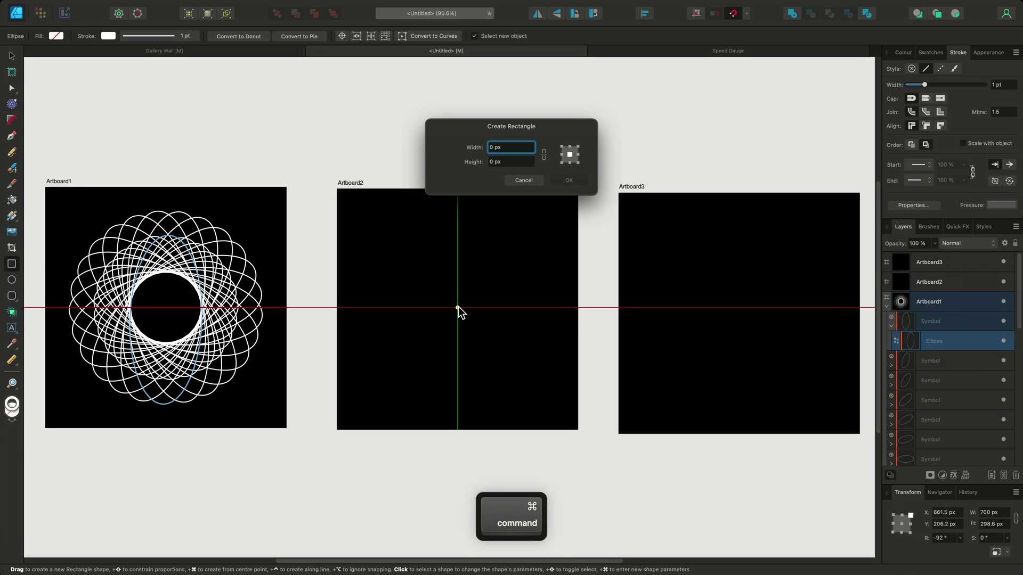
{"action": "type", "text": "500"}
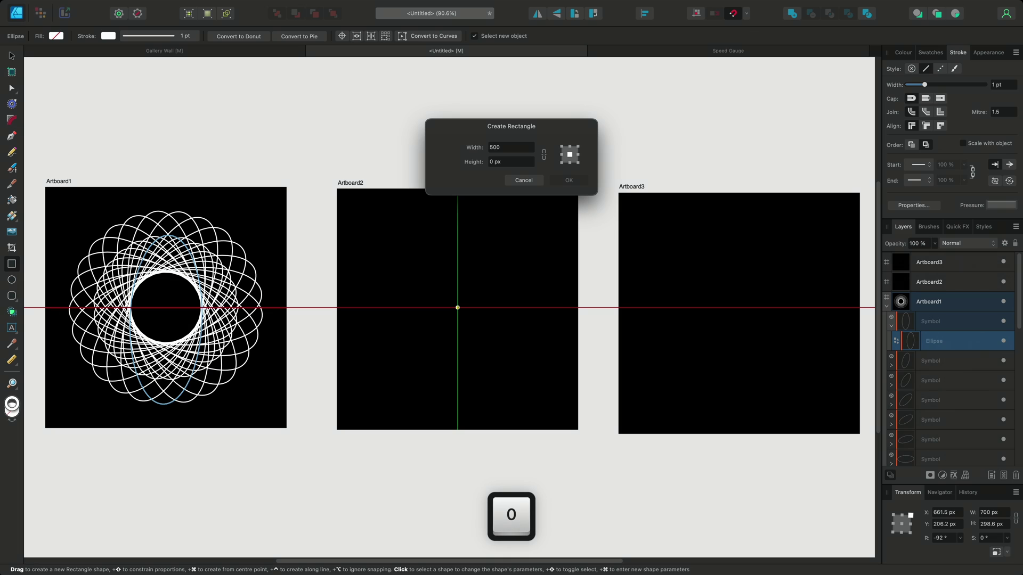
{"action": "key", "text": "Tab"}
{"action": "type", "text": "250"}
{"action": "key", "text": "Return"}
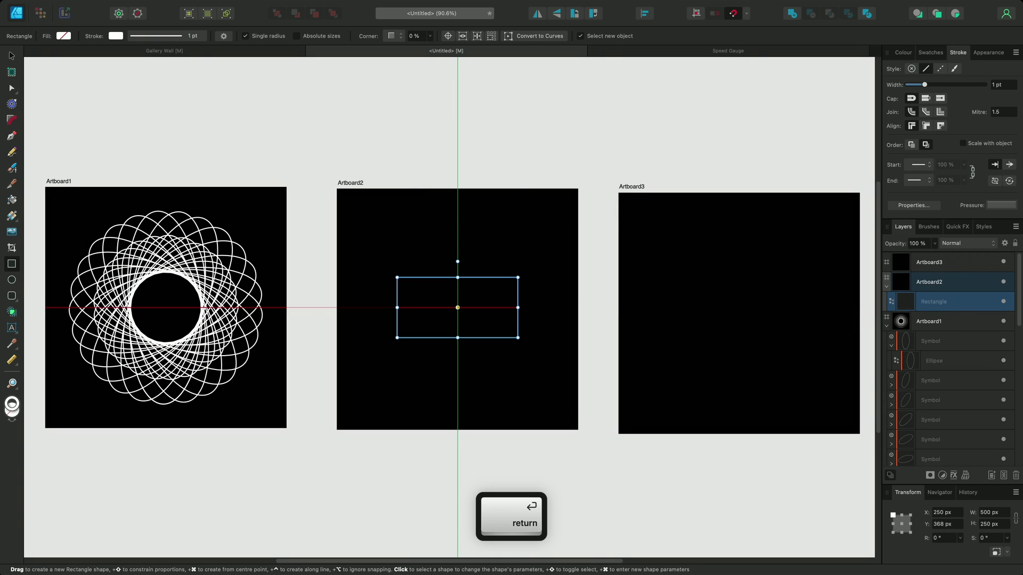
Step: Repeat the rectangle as 25 copies rotated 14.4° apart using the previous duplicate settings
{"action": "key", "text": "Return"}
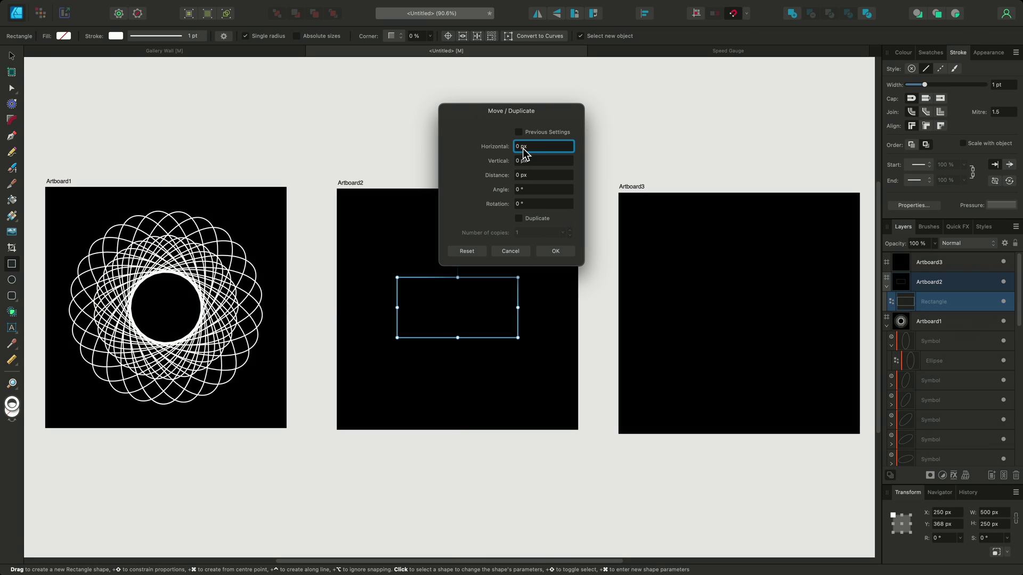
{"action": "left_click", "coordinate": [518, 132]}
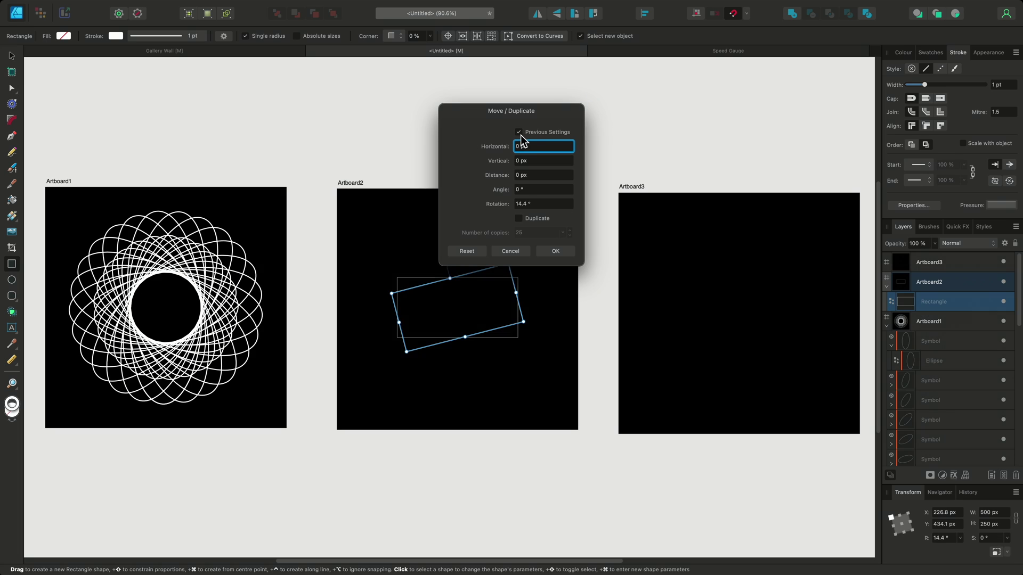
{"action": "left_click", "coordinate": [519, 220]}
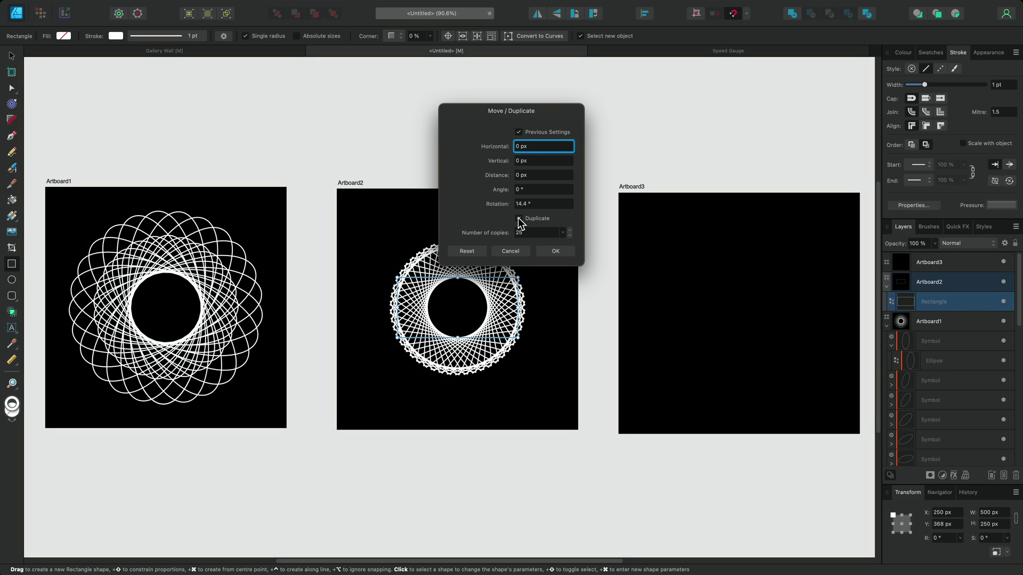
{"action": "left_click", "coordinate": [554, 251]}
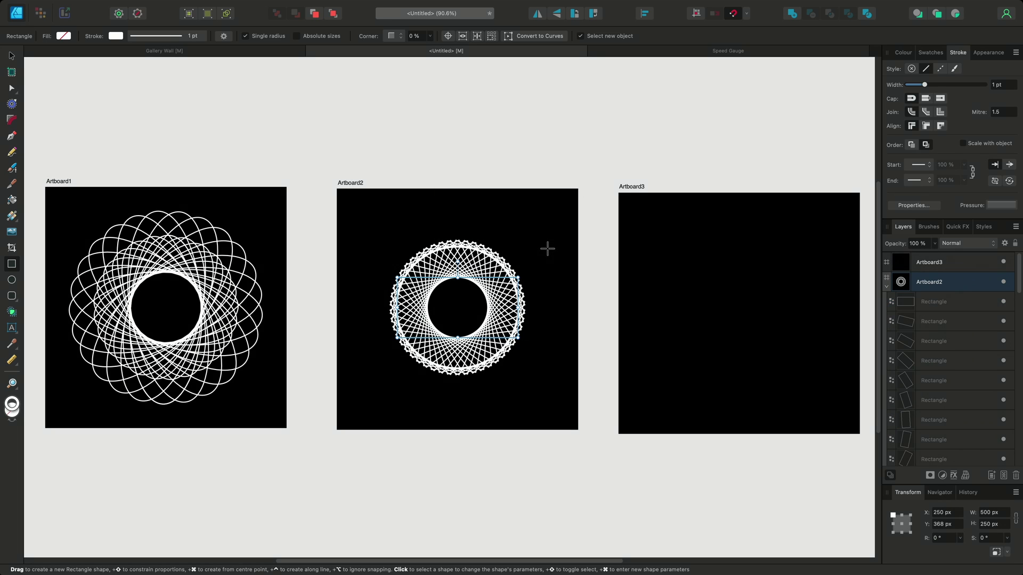
Step: Create a 400 × 500 px triangle at Artboard3's centre with the Triangle Tool
{"action": "left_click", "coordinate": [11, 296]}
{"action": "left_click", "coordinate": [60, 310]}
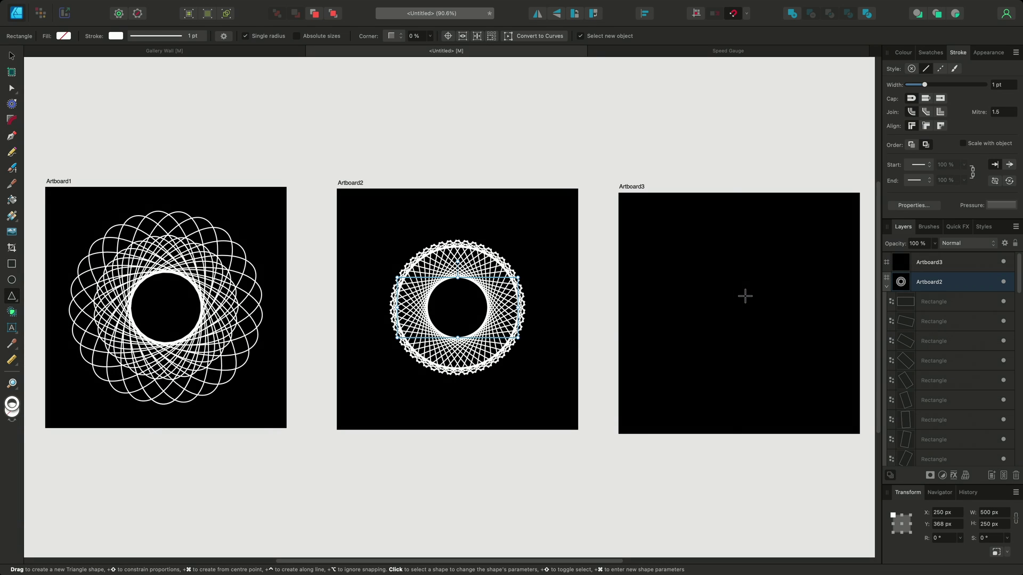
{"action": "left_click", "coordinate": [738, 309], "text": "super"}
{"action": "type", "text": "400"}
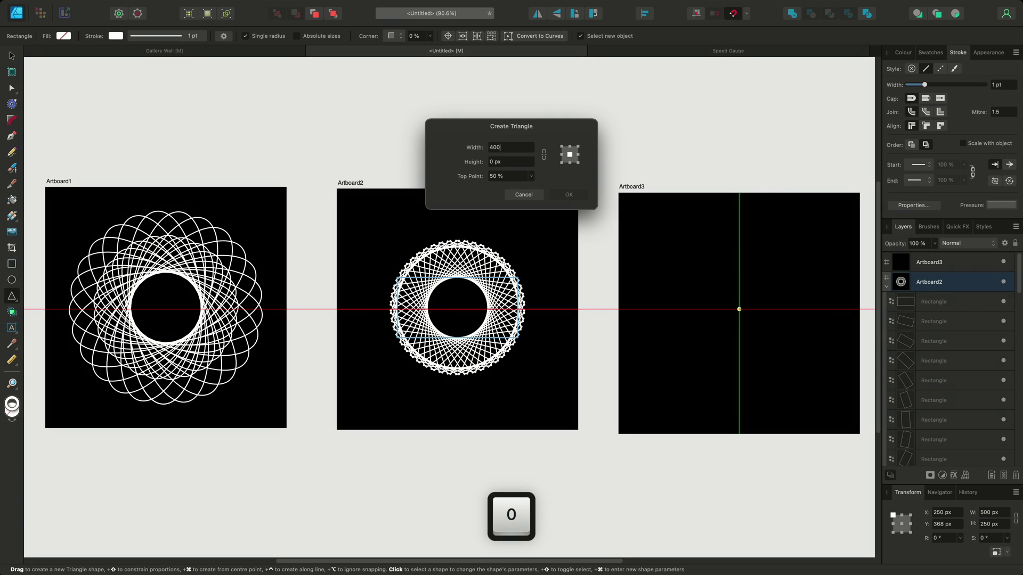
{"action": "key", "text": "Tab"}
{"action": "type", "text": "500"}
{"action": "key", "text": "Return"}
{"action": "key", "text": "Return"}
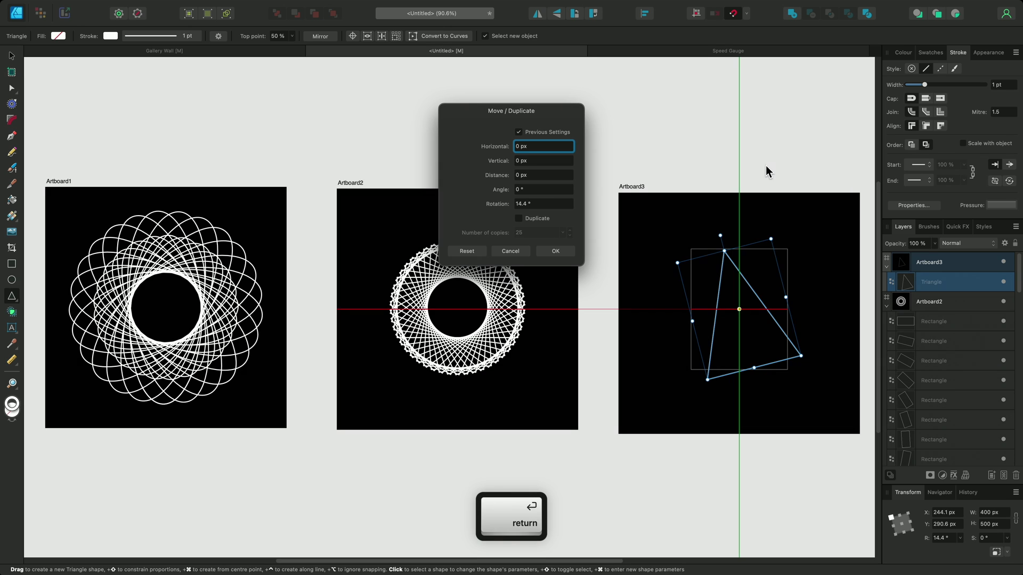
Step: Duplicate the triangle 30 times at 12° rotation steps into a ring
{"action": "left_click", "coordinate": [519, 219]}
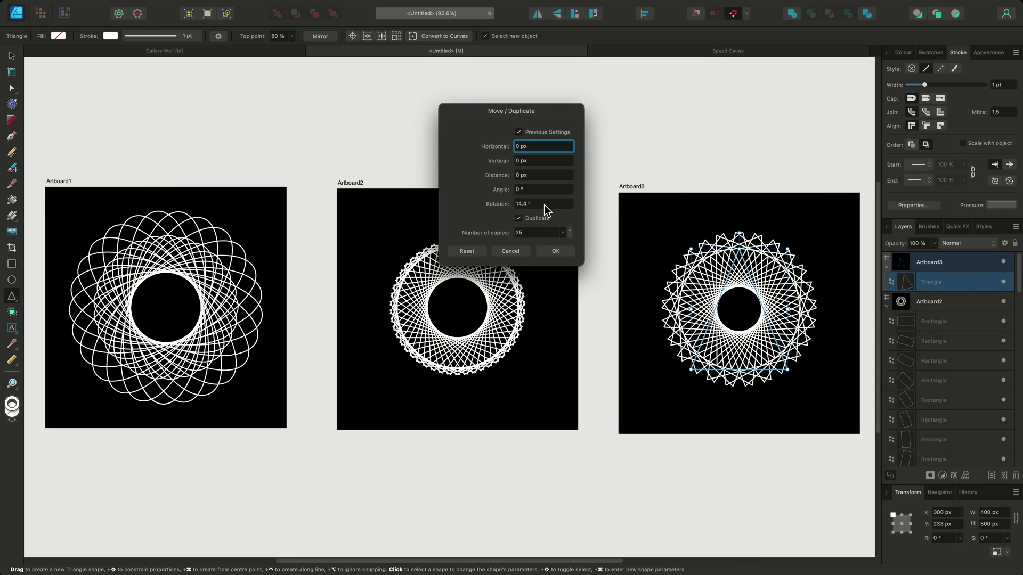
{"action": "scroll", "coordinate": [544, 205], "scroll_direction": "down", "scroll_amount": 3}
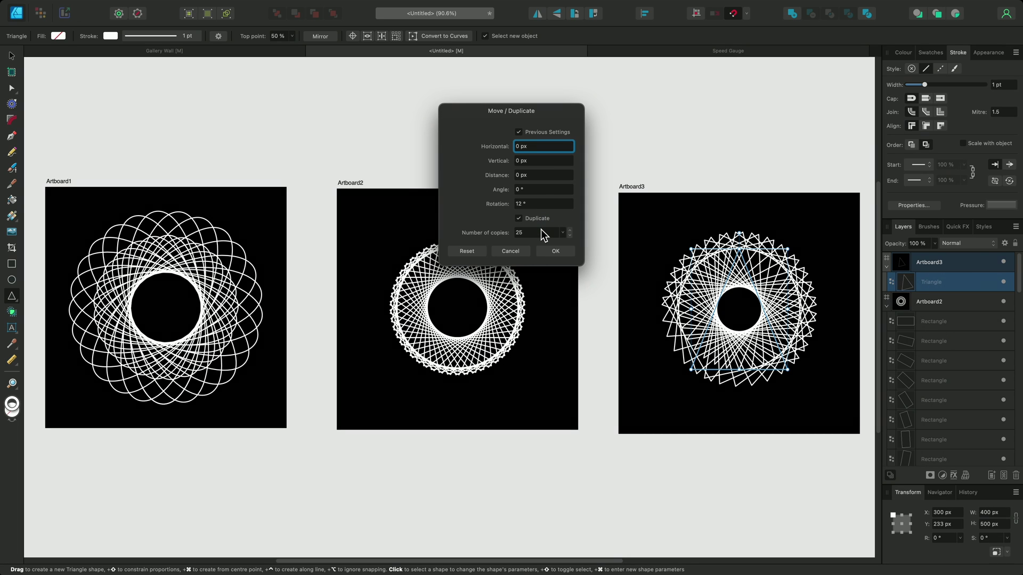
{"action": "scroll", "coordinate": [542, 235], "scroll_direction": "up", "scroll_amount": 3}
{"action": "scroll", "coordinate": [542, 236], "scroll_direction": "up", "scroll_amount": 1}
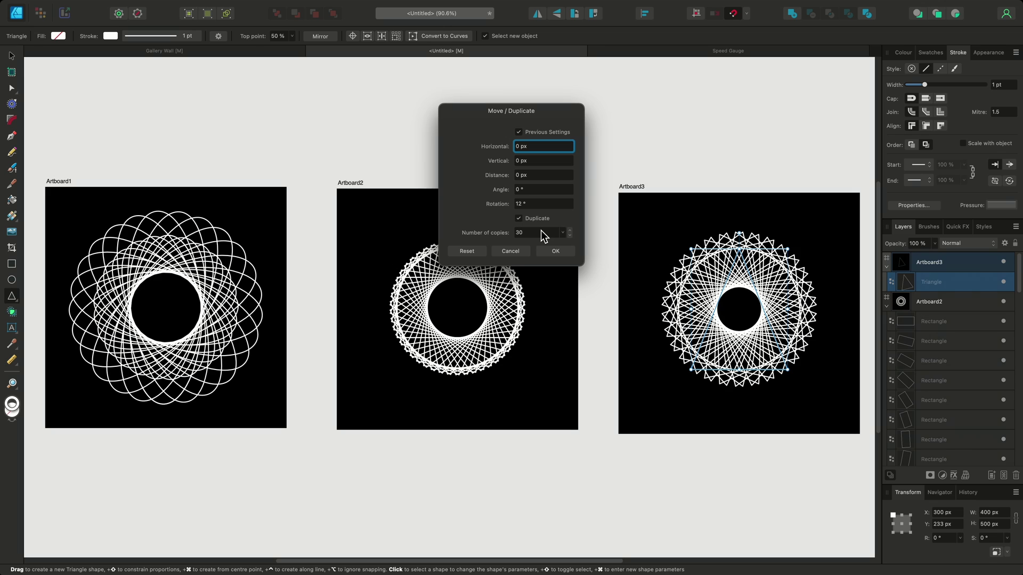
{"action": "left_click", "coordinate": [555, 252]}
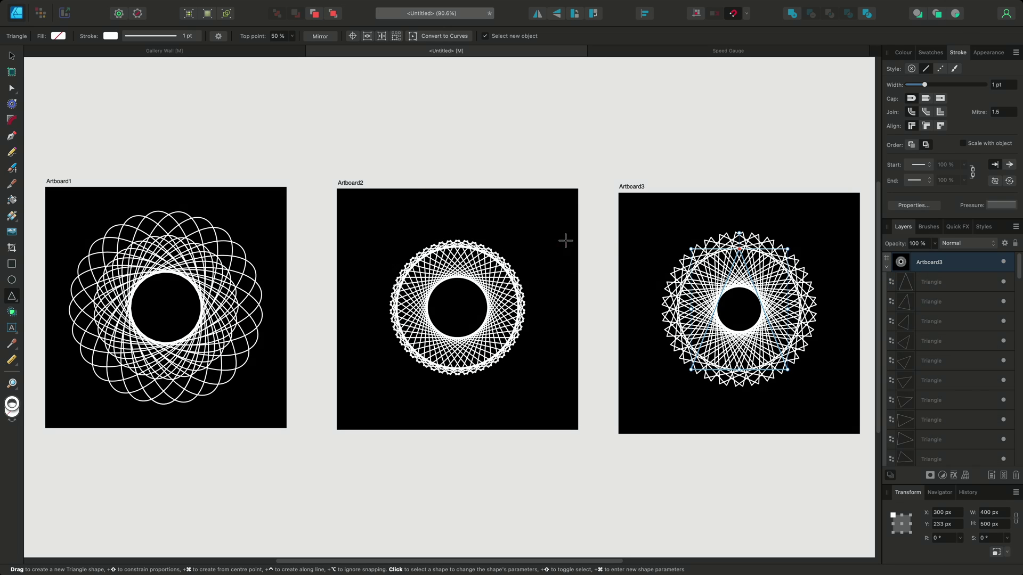
Step: In the Speed Gauge document, pen-draw a short vertical tick line below the needle
{"action": "left_click", "coordinate": [714, 53]}
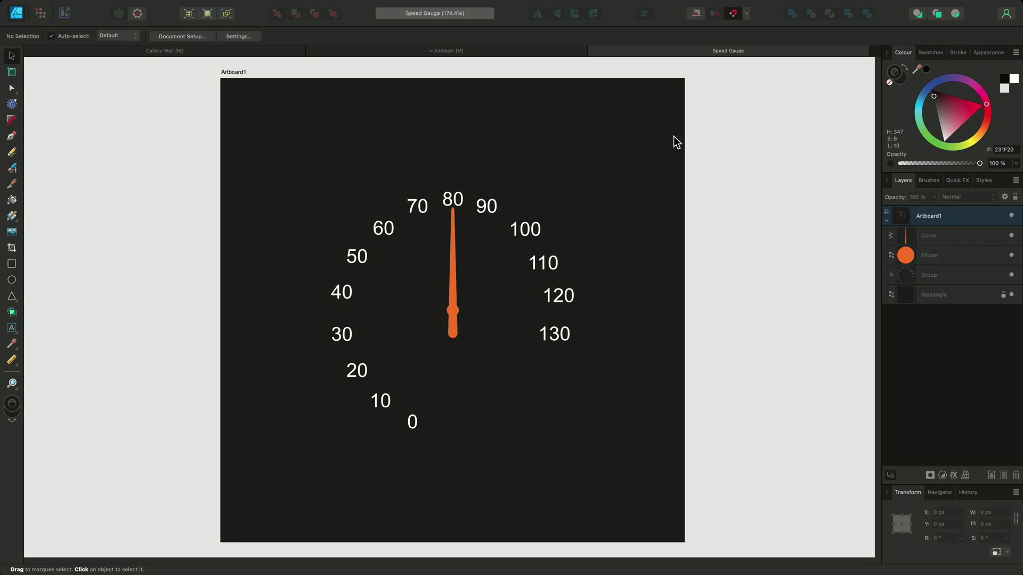
{"action": "left_click", "coordinate": [11, 135]}
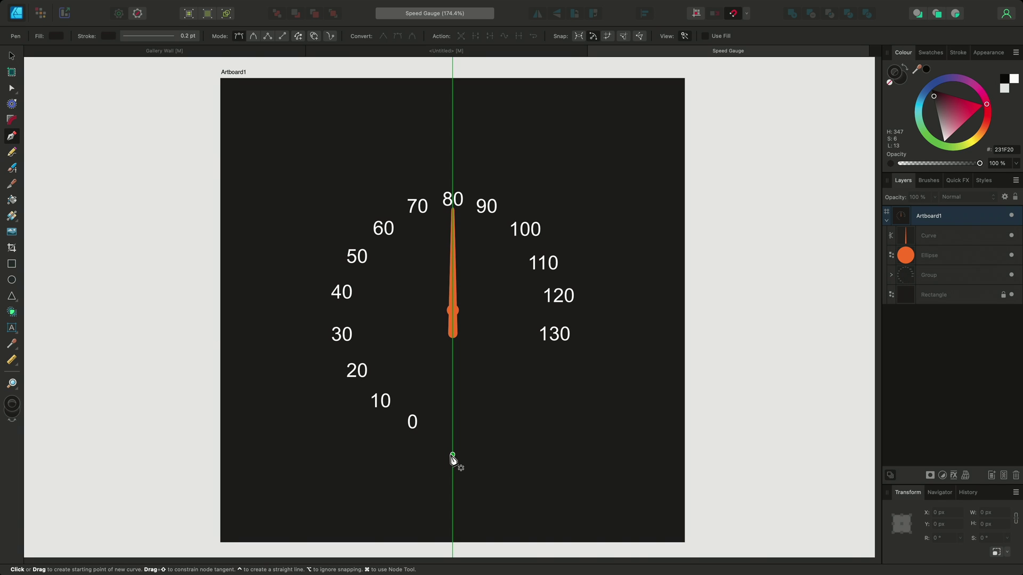
{"action": "left_click", "coordinate": [453, 454]}
{"action": "key", "text": "shift"}
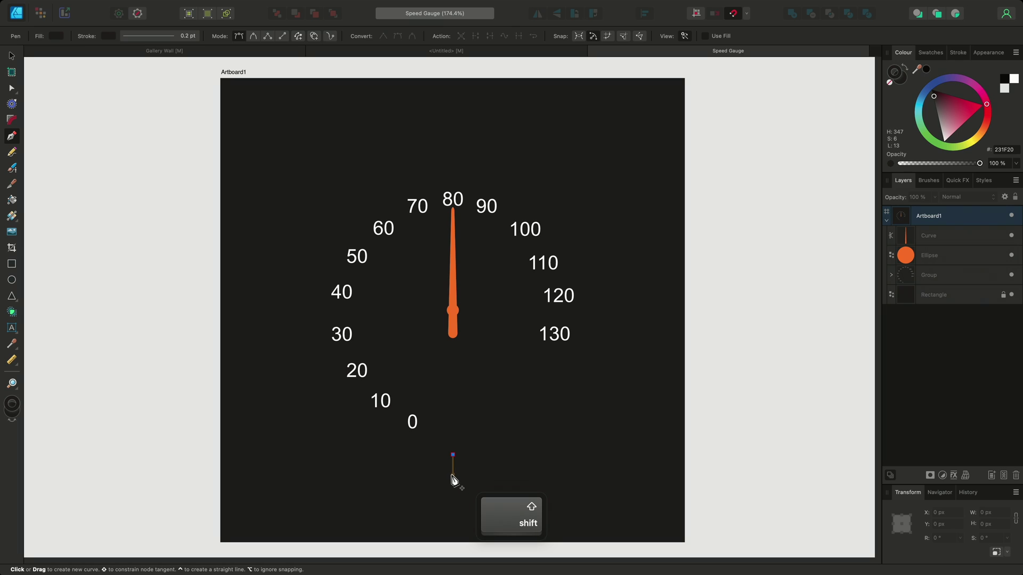
{"action": "left_click", "coordinate": [453, 473], "text": "shift"}
{"action": "key", "text": "Escape"}
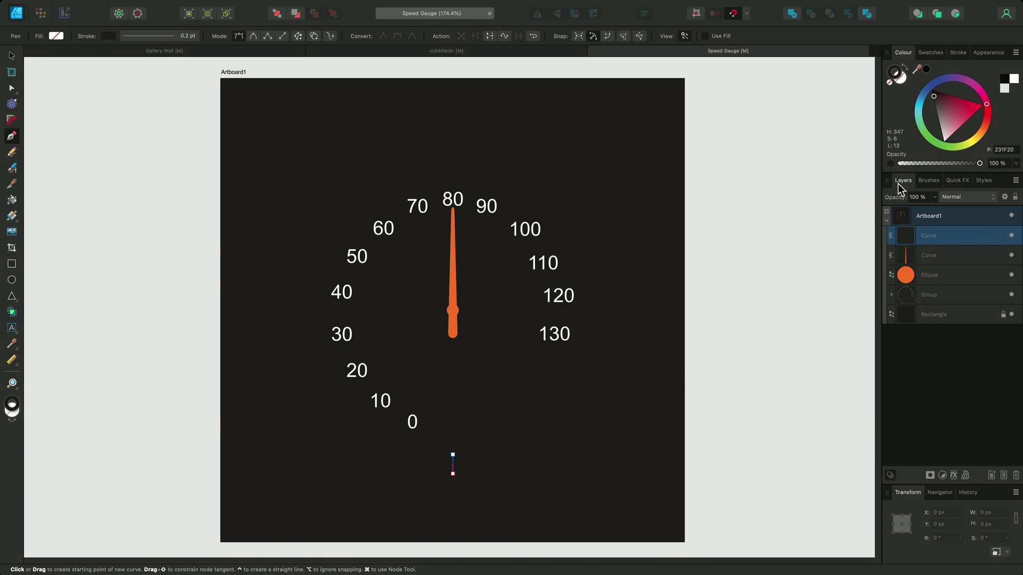
Step: Give the tick a white 1 pt stroke and move its transform origin to the needle pivot
{"action": "left_click_drag", "start_coordinate": [945, 127], "coordinate": [942, 149]}
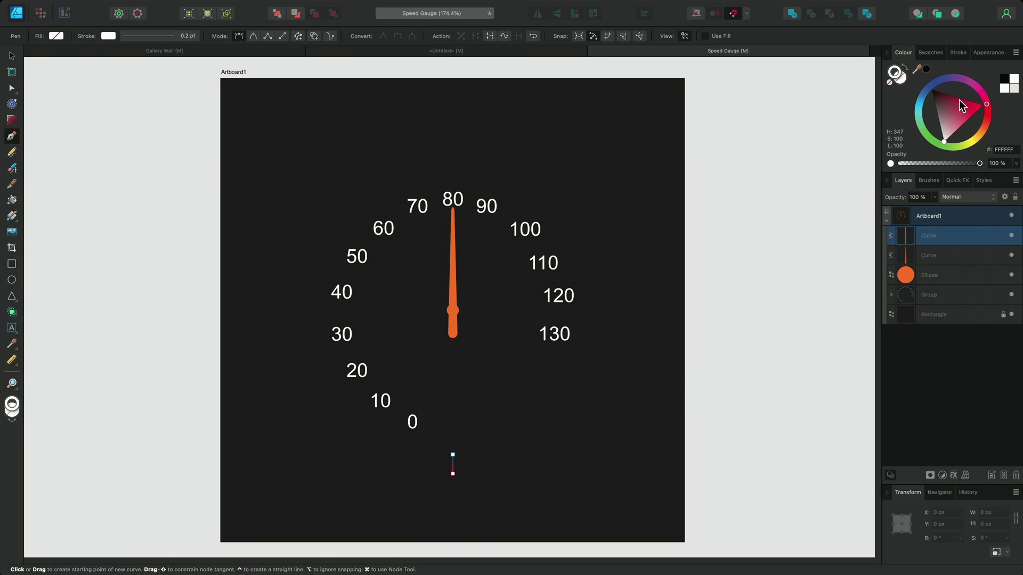
{"action": "left_click", "coordinate": [958, 53]}
{"action": "left_click", "coordinate": [1003, 85]}
{"action": "type", "text": "1"}
{"action": "key", "text": "Return"}
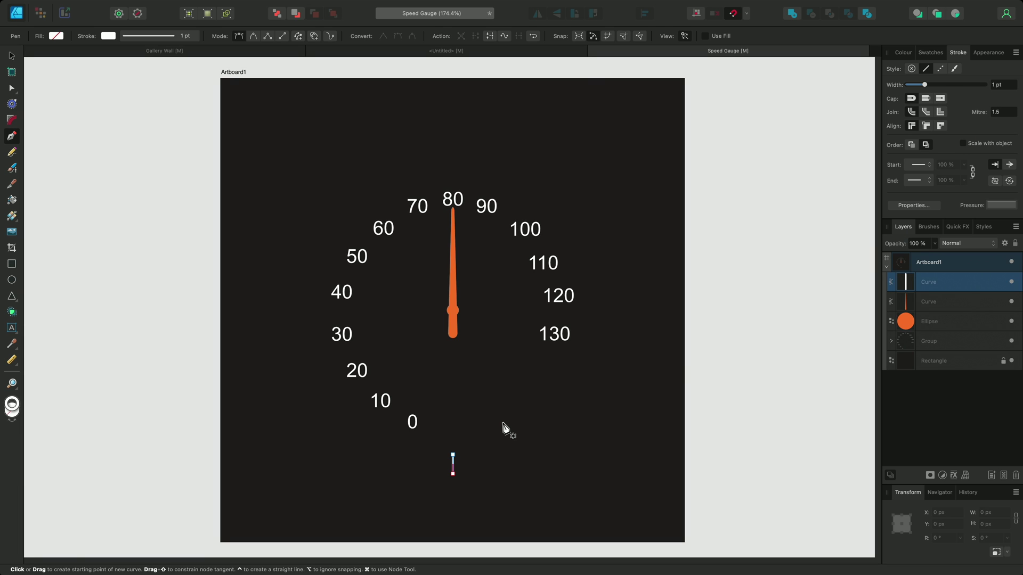
{"action": "key", "text": "v"}
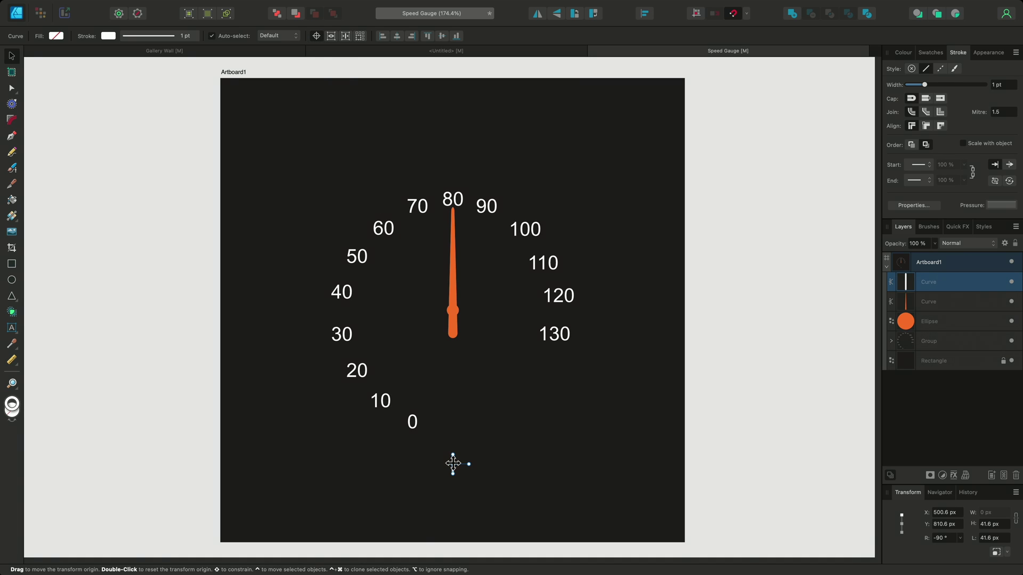
{"action": "left_click_drag", "start_coordinate": [453, 464], "coordinate": [452, 310]}
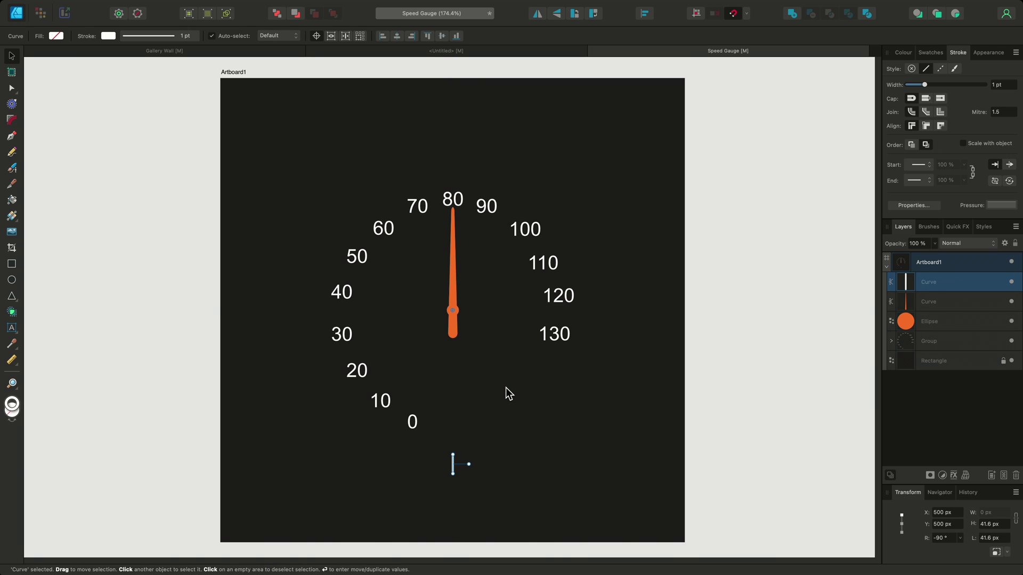
Step: Rotate the tick −20° around the needle pivot in Move/Duplicate
{"action": "key", "text": "Return"}
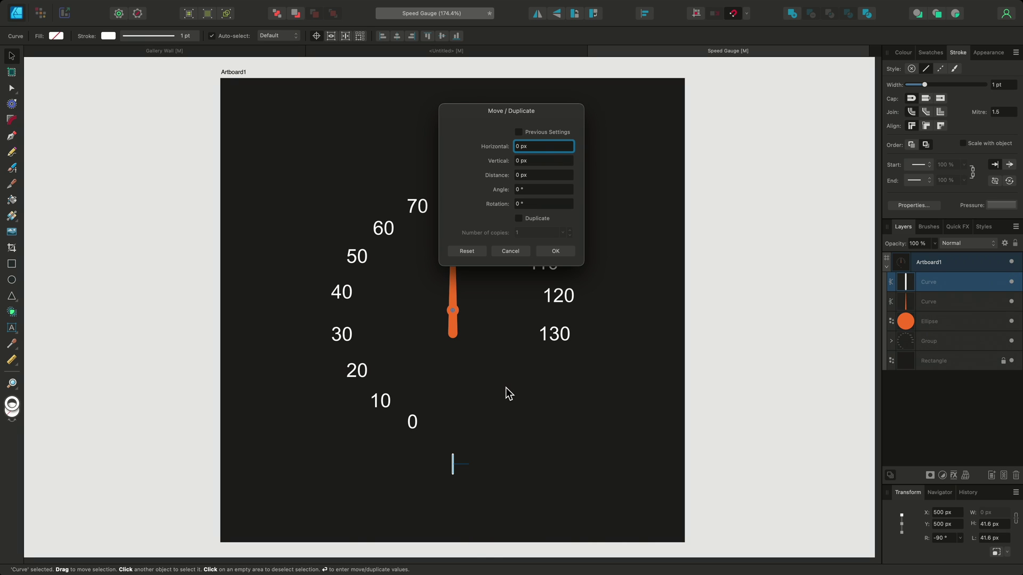
{"action": "double_click", "coordinate": [522, 204]}
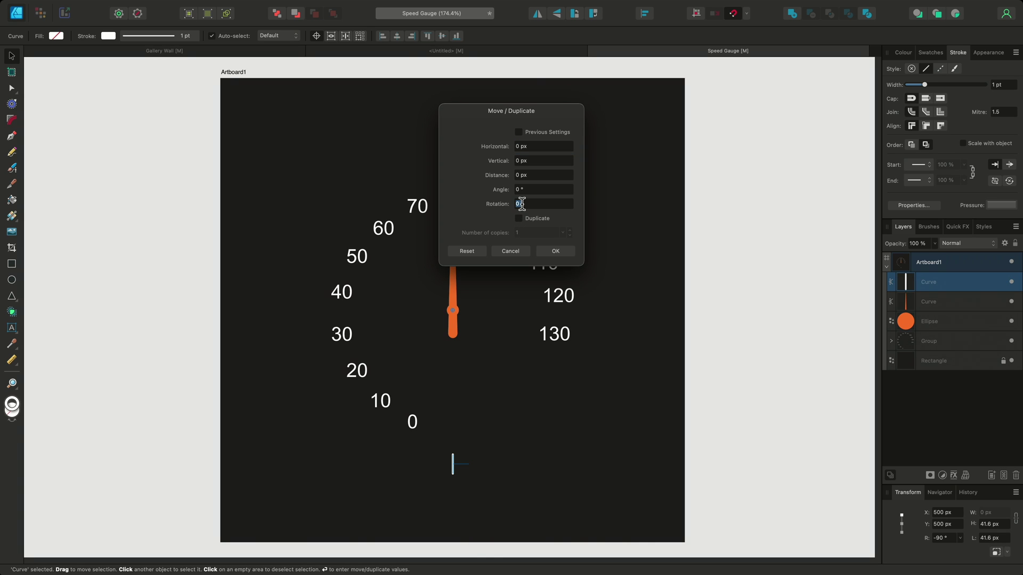
{"action": "type", "text": "-20"}
{"action": "key", "text": "Return"}
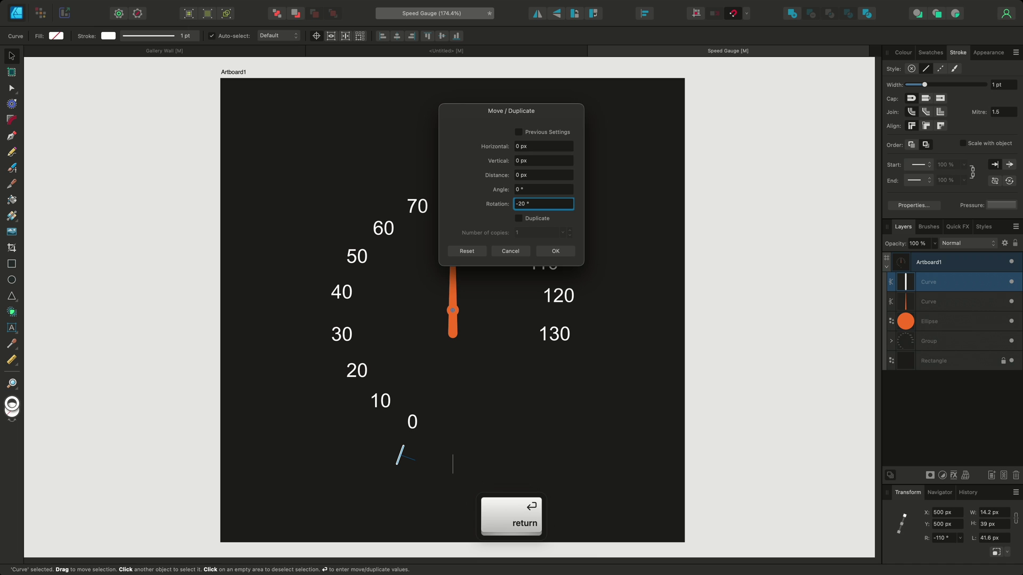
{"action": "key", "text": "Return"}
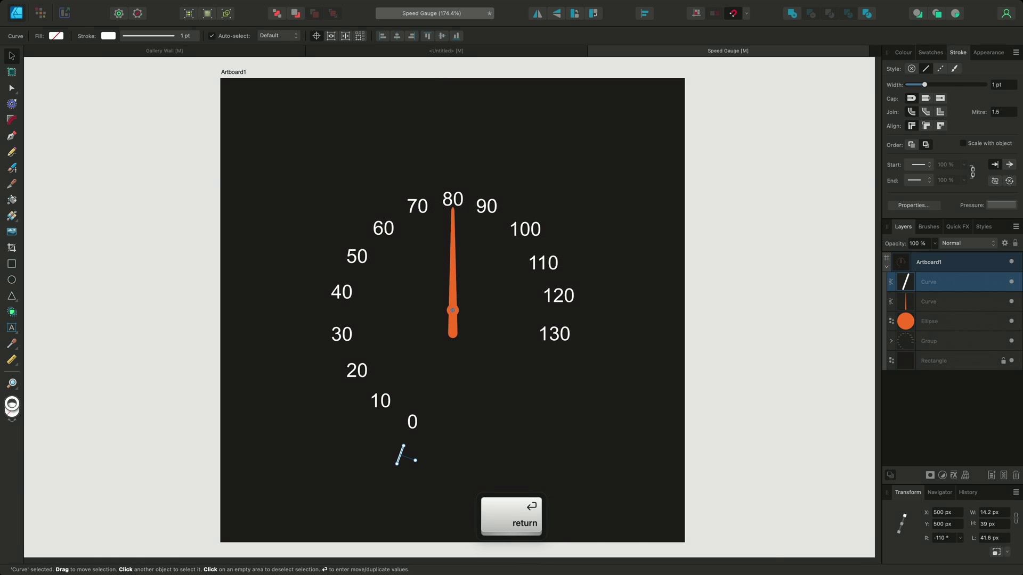
Step: Duplicate the tick 130 times at −2° rotation steps around the gauge rim
{"action": "key", "text": "Return"}
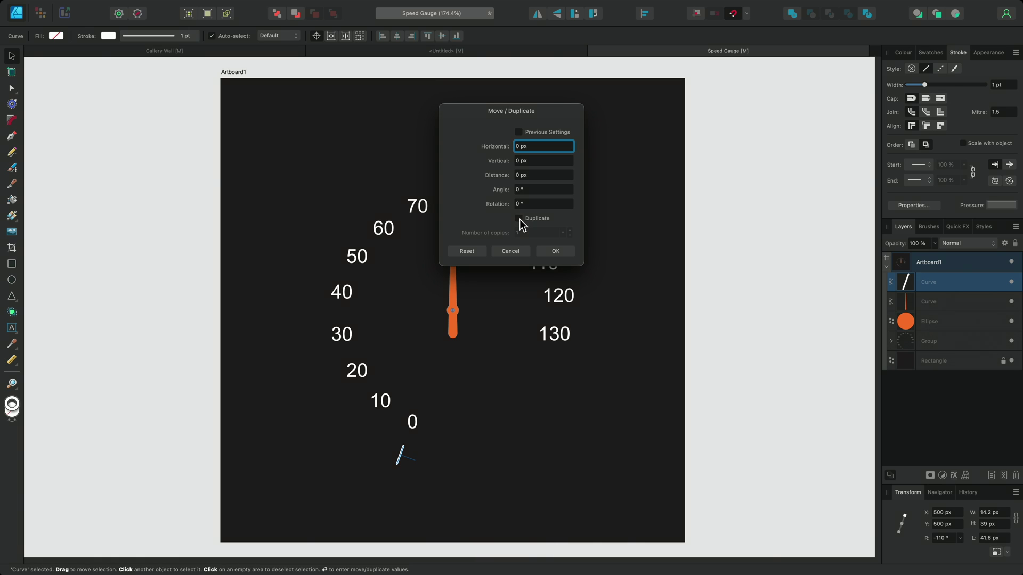
{"action": "left_click", "coordinate": [519, 219]}
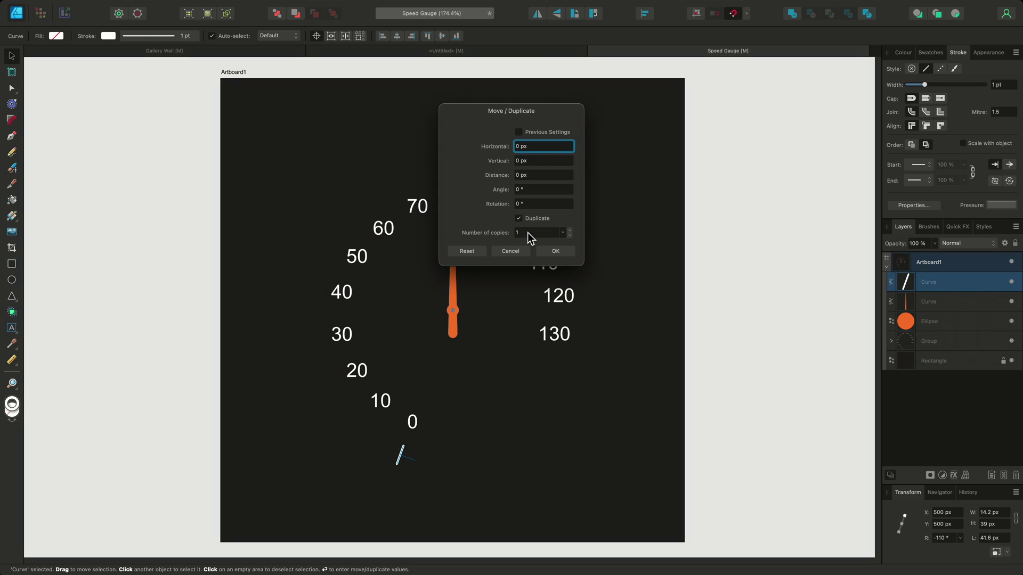
{"action": "scroll", "coordinate": [528, 233], "scroll_direction": "up", "scroll_amount": 3}
{"action": "scroll", "coordinate": [527, 233], "scroll_direction": "up", "scroll_amount": 2}
{"action": "scroll", "coordinate": [538, 205], "scroll_direction": "down", "scroll_amount": 2}
{"action": "scroll", "coordinate": [539, 208], "scroll_direction": "down", "scroll_amount": 1}
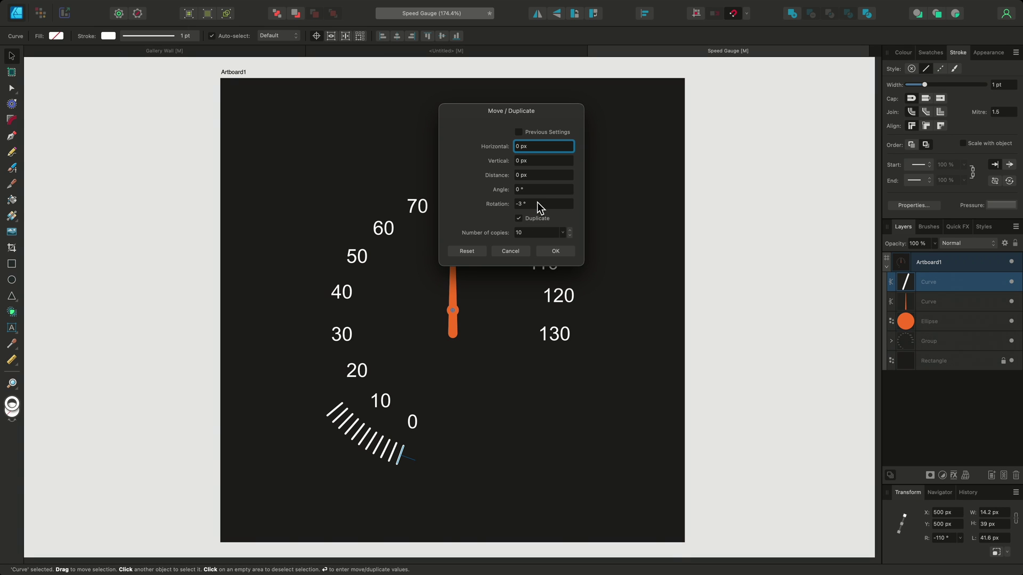
{"action": "scroll", "coordinate": [540, 208], "scroll_direction": "up", "scroll_amount": 1}
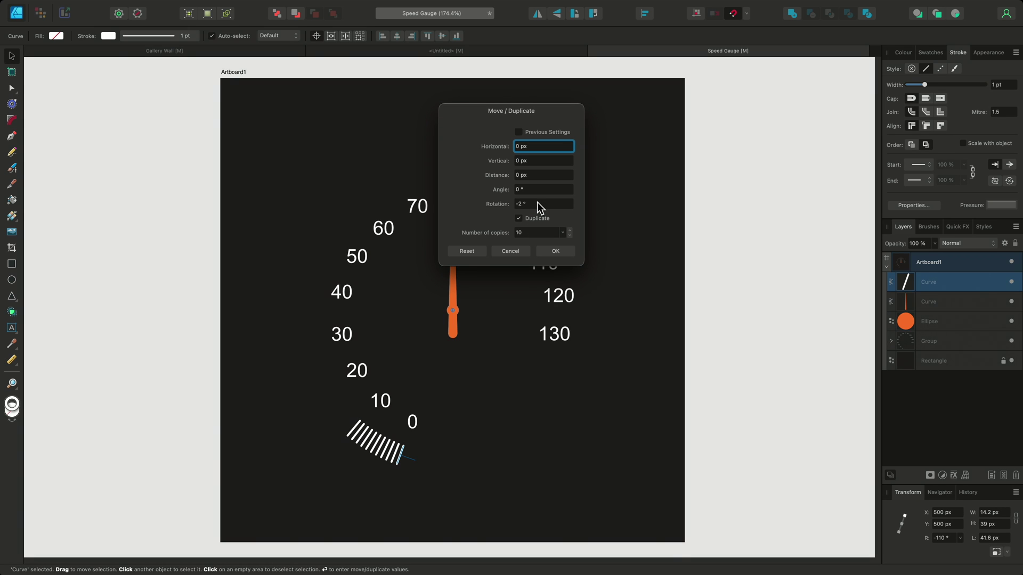
{"action": "key", "text": "shift"}
{"action": "scroll", "coordinate": [542, 238], "scroll_direction": "up", "scroll_amount": 12}
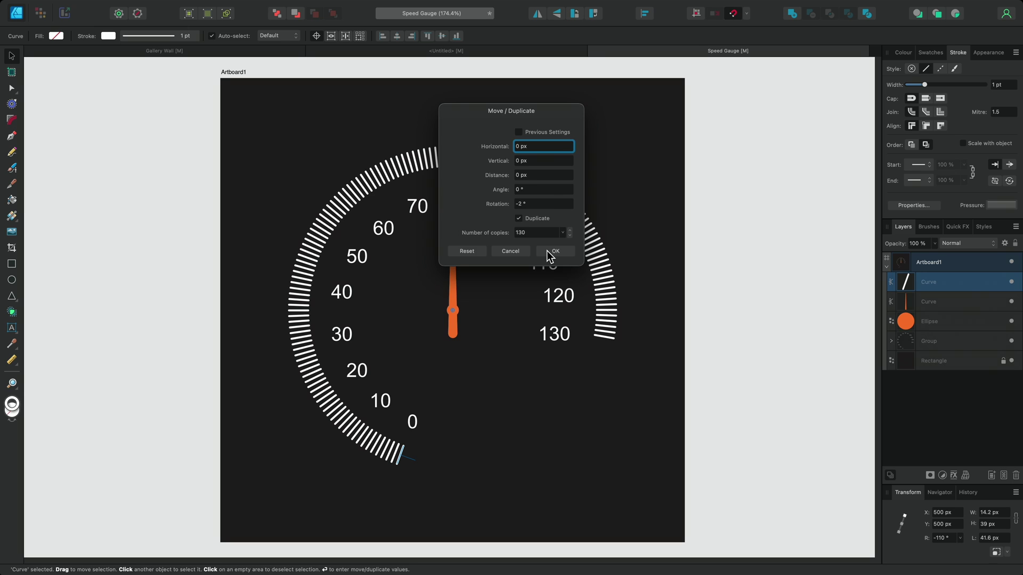
{"action": "left_click", "coordinate": [553, 251]}
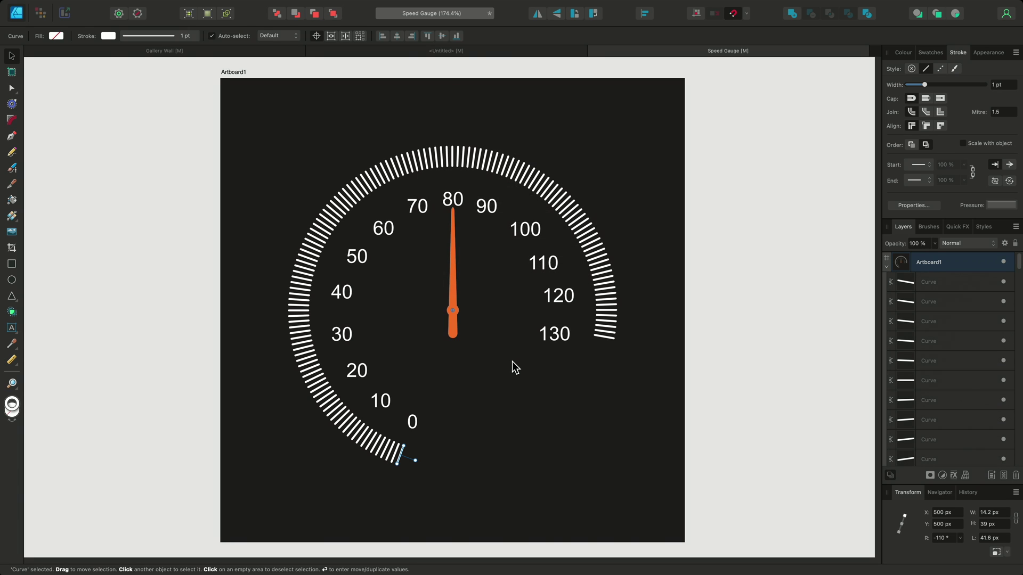
Step: Draw a longer tick, set its origin at the needle pivot, and rotate it −20° beside 0
{"action": "left_click", "coordinate": [11, 135]}
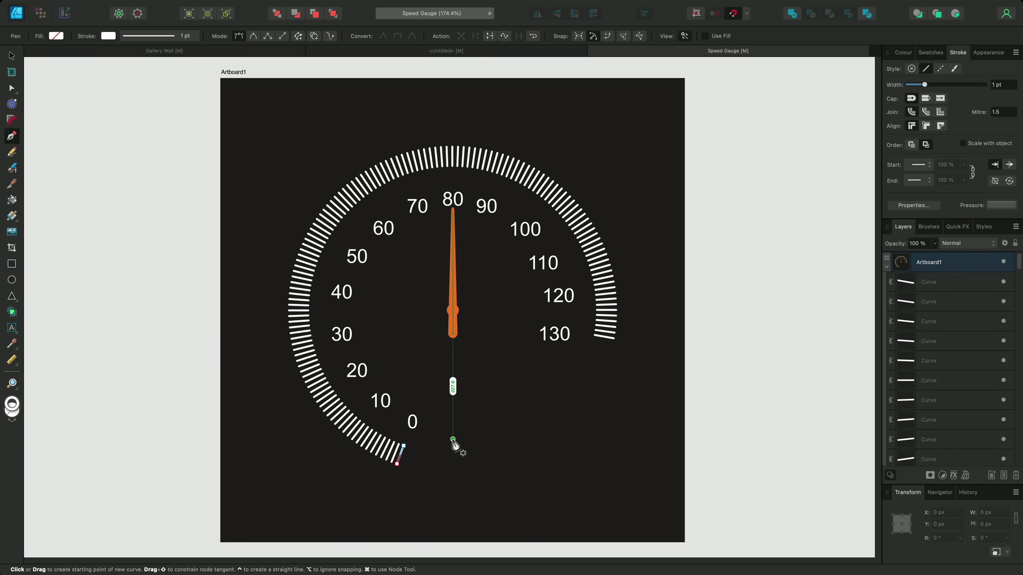
{"action": "left_click", "coordinate": [452, 445]}
{"action": "left_click", "coordinate": [452, 470], "text": "shift"}
{"action": "key", "text": "Escape"}
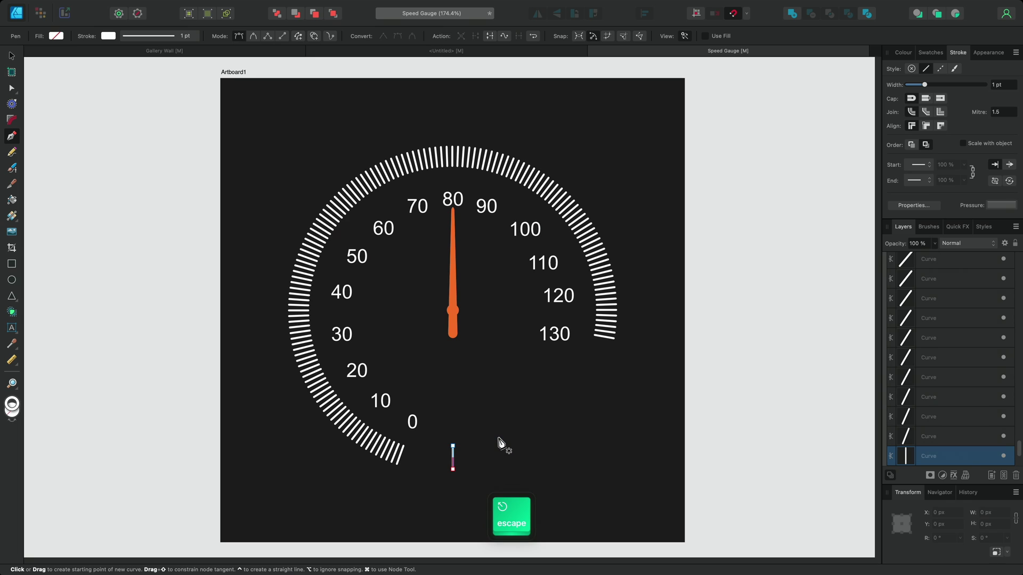
{"action": "key", "text": "v"}
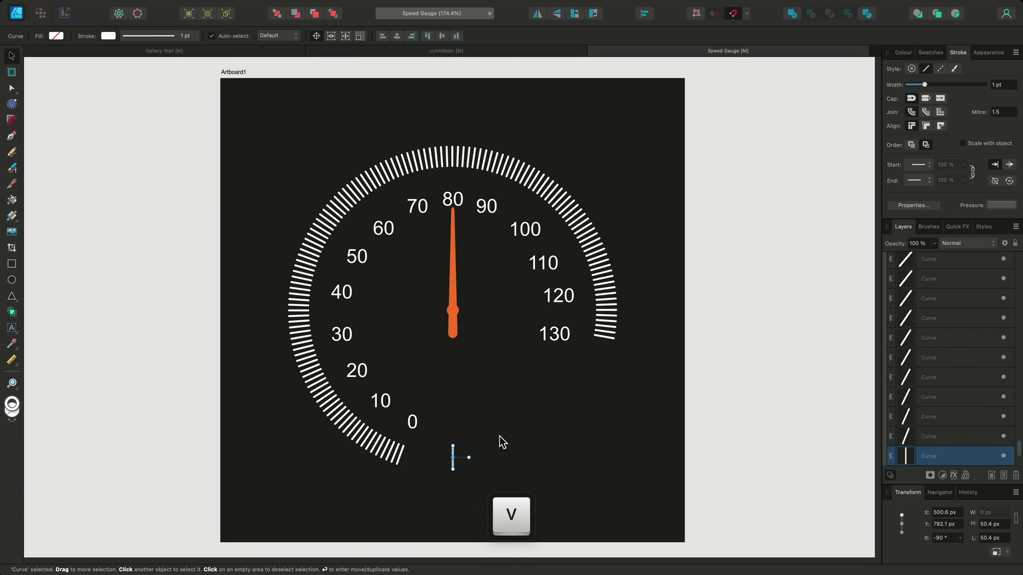
{"action": "left_click_drag", "start_coordinate": [454, 457], "coordinate": [452, 310]}
{"action": "key", "text": "Return"}
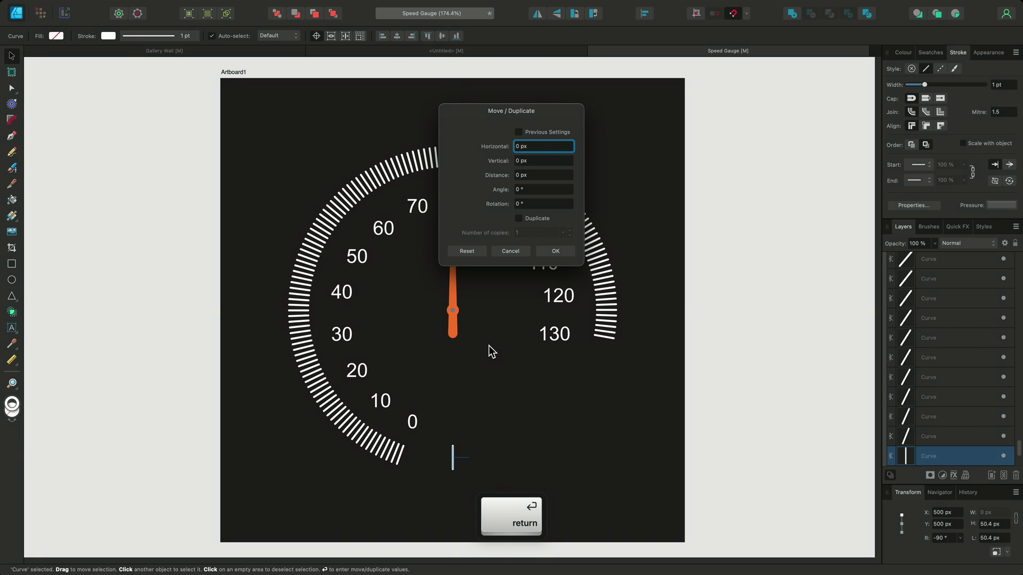
{"action": "left_click", "coordinate": [521, 204]}
{"action": "type", "text": "-20"}
{"action": "key", "text": "Return"}
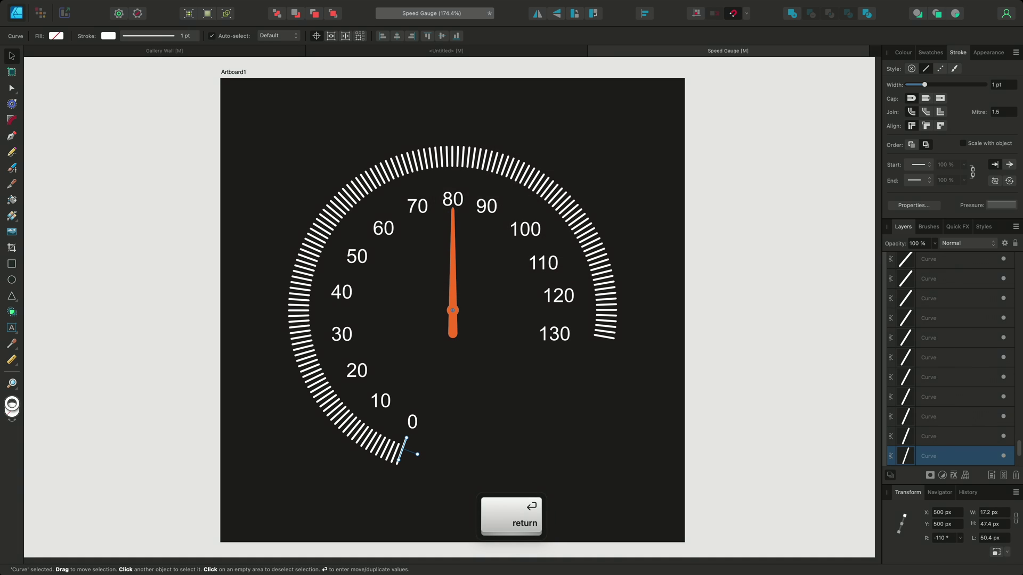
Step: Duplicate the long tick 13 times at −20° steps to mark every label
{"action": "key", "text": "Return"}
{"action": "left_click", "coordinate": [518, 219]}
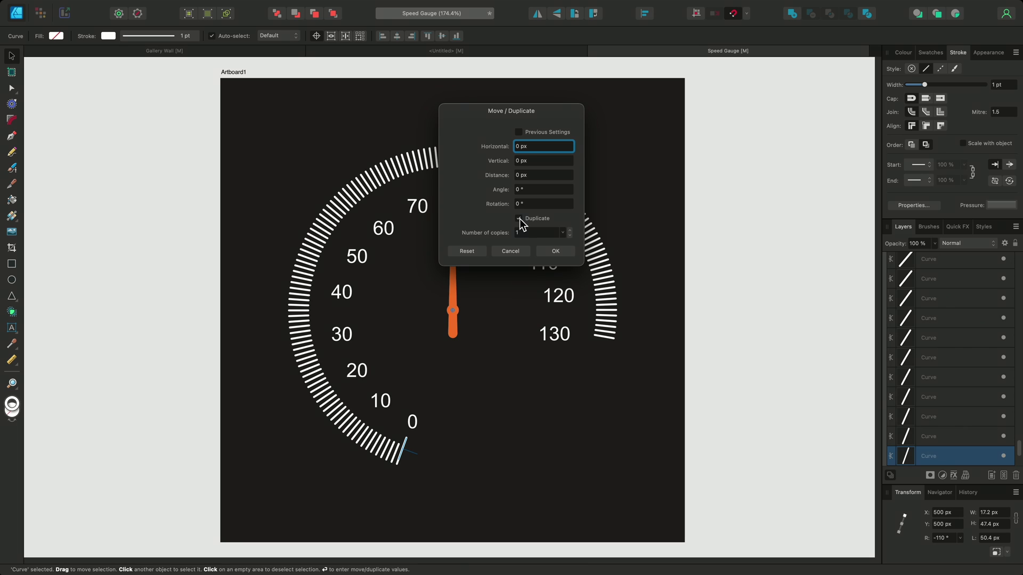
{"action": "left_click", "coordinate": [529, 204]}
{"action": "type", "text": "-20"}
{"action": "key", "text": "Return"}
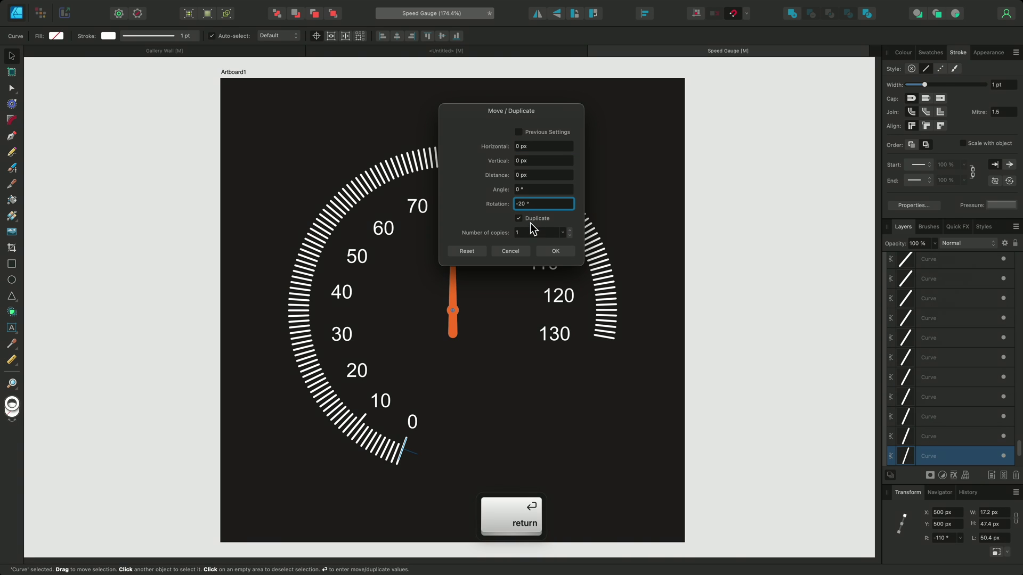
{"action": "scroll", "coordinate": [534, 233], "scroll_direction": "up", "scroll_amount": 4}
{"action": "scroll", "coordinate": [534, 234], "scroll_direction": "up", "scroll_amount": 2}
{"action": "scroll", "coordinate": [533, 234], "scroll_direction": "up", "scroll_amount": 3}
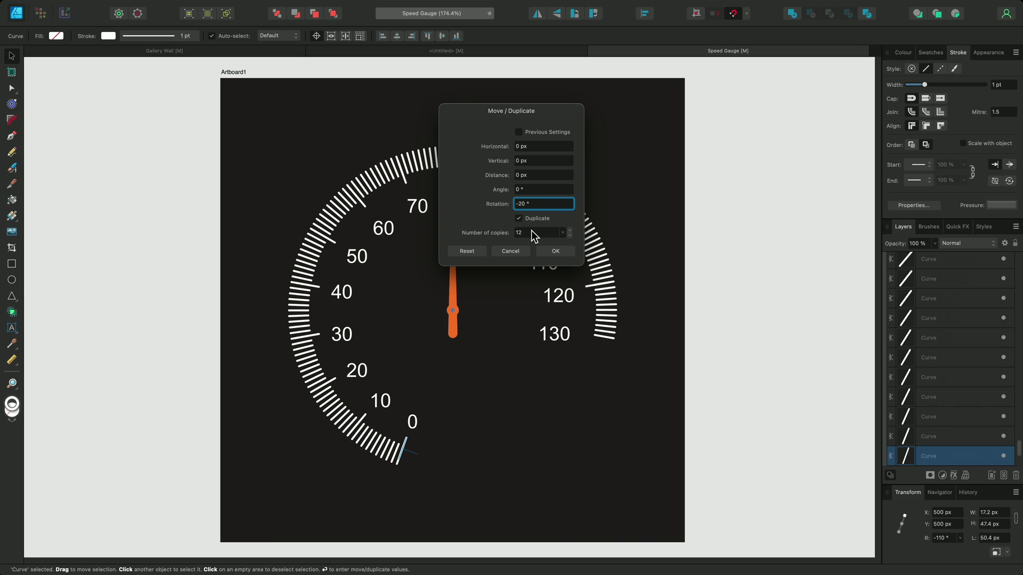
{"action": "left_click", "coordinate": [554, 252]}
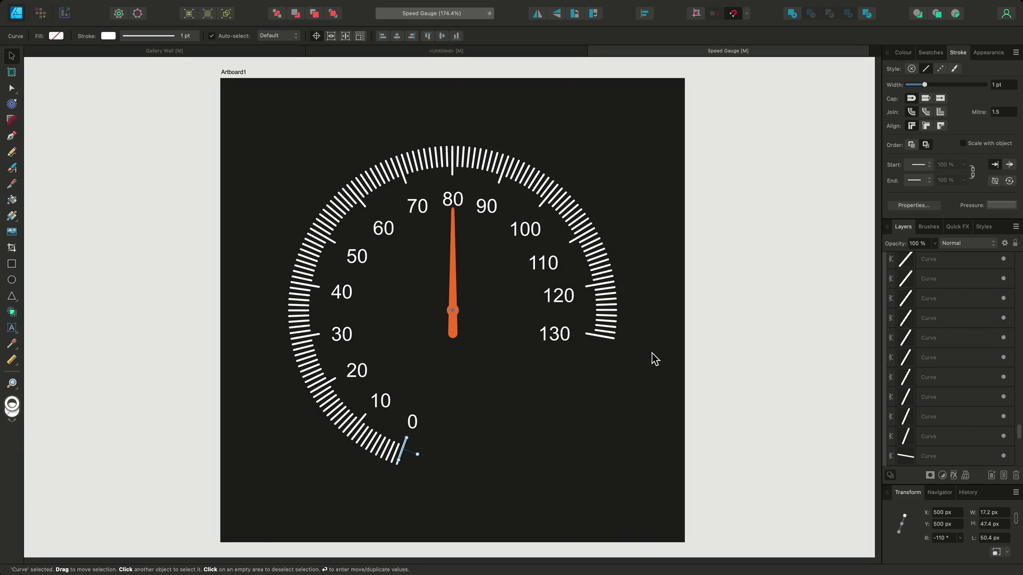
{"action": "left_click_drag", "start_coordinate": [652, 353], "coordinate": [506, 184]}
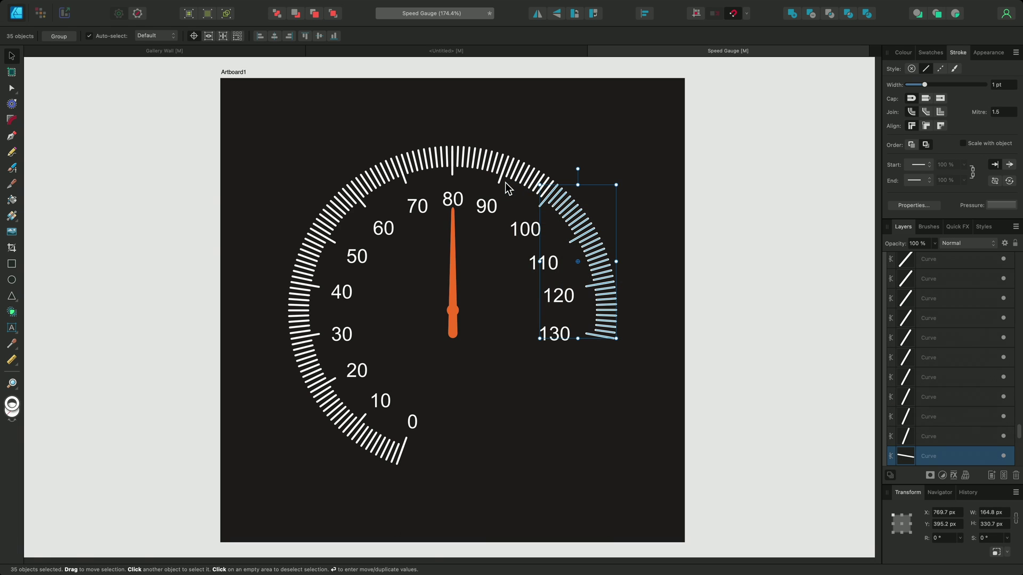
Step: Colour the selected ticks near 110–130 red, then deselect them
{"action": "left_click", "coordinate": [902, 52]}
{"action": "left_click", "coordinate": [982, 106]}
{"action": "left_click", "coordinate": [718, 202]}
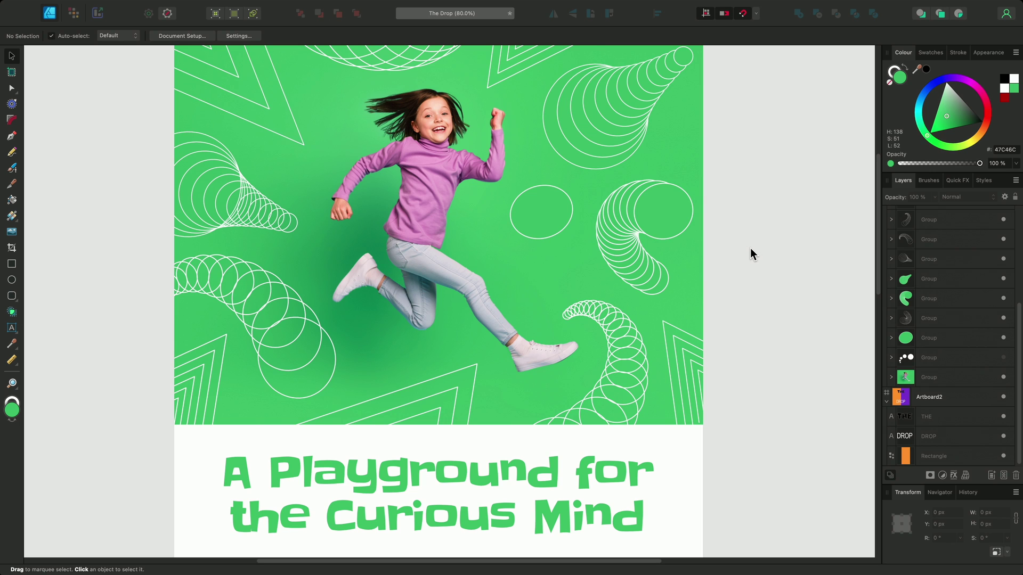
Step: Select the circle group and set Move/Duplicate to make 15 copies
{"action": "left_click", "coordinate": [563, 212]}
{"action": "key", "text": "Return"}
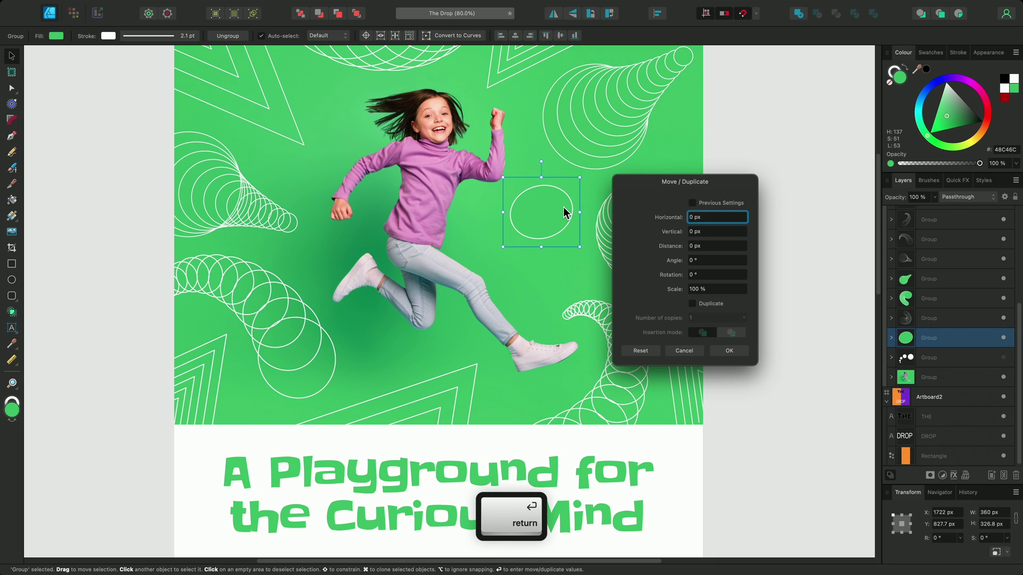
{"action": "left_click", "coordinate": [693, 303]}
{"action": "left_click", "coordinate": [700, 315]}
{"action": "type", "text": "5"}
{"action": "key", "text": "Return"}
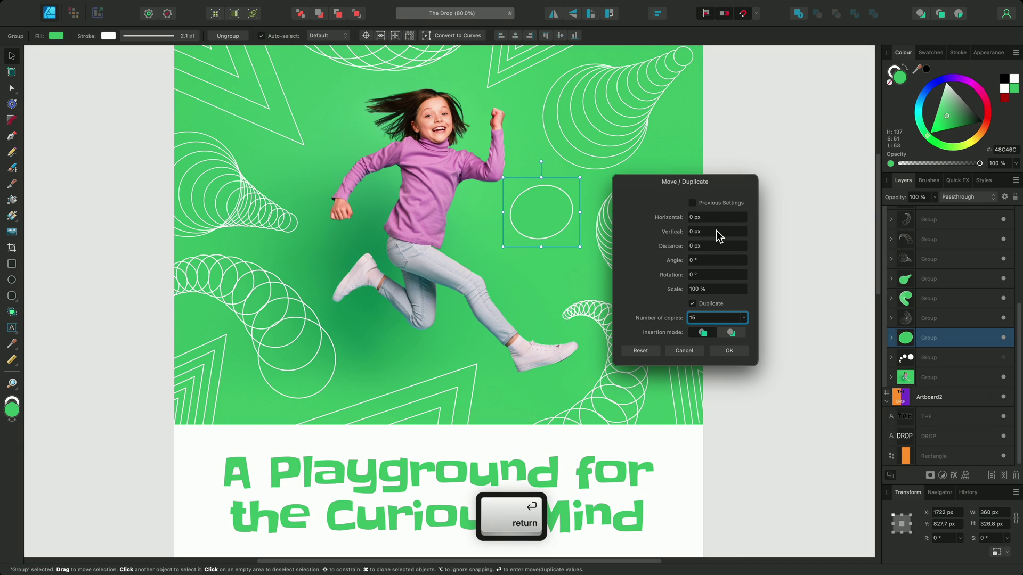
Step: Scale each copy to 90%, insert them in front, and apply the tapering duplicates
{"action": "scroll", "coordinate": [716, 231], "scroll_direction": "up", "scroll_amount": 7}
{"action": "scroll", "coordinate": [716, 231], "scroll_direction": "up", "scroll_amount": 20}
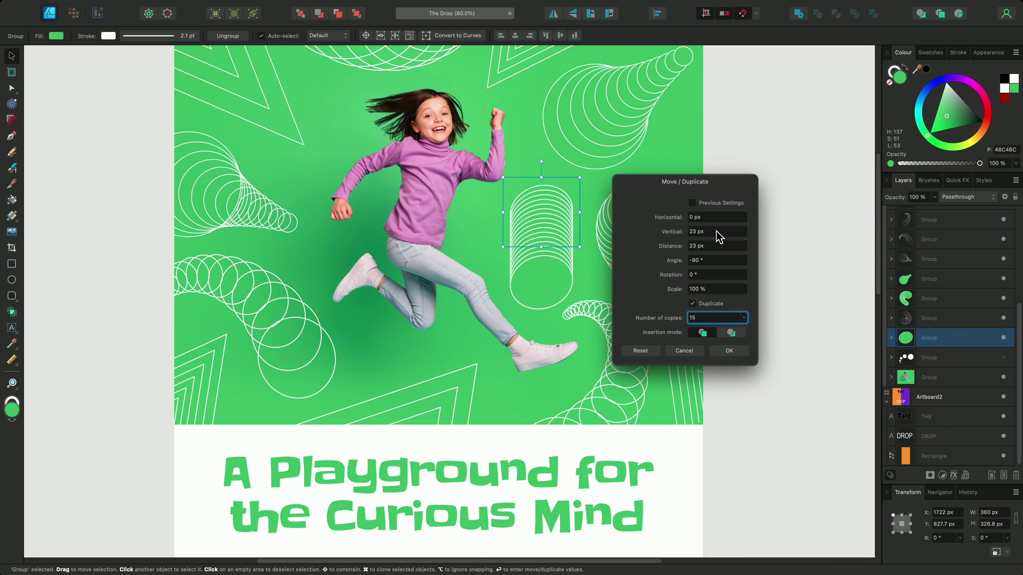
{"action": "scroll", "coordinate": [716, 231], "scroll_direction": "up", "scroll_amount": 3}
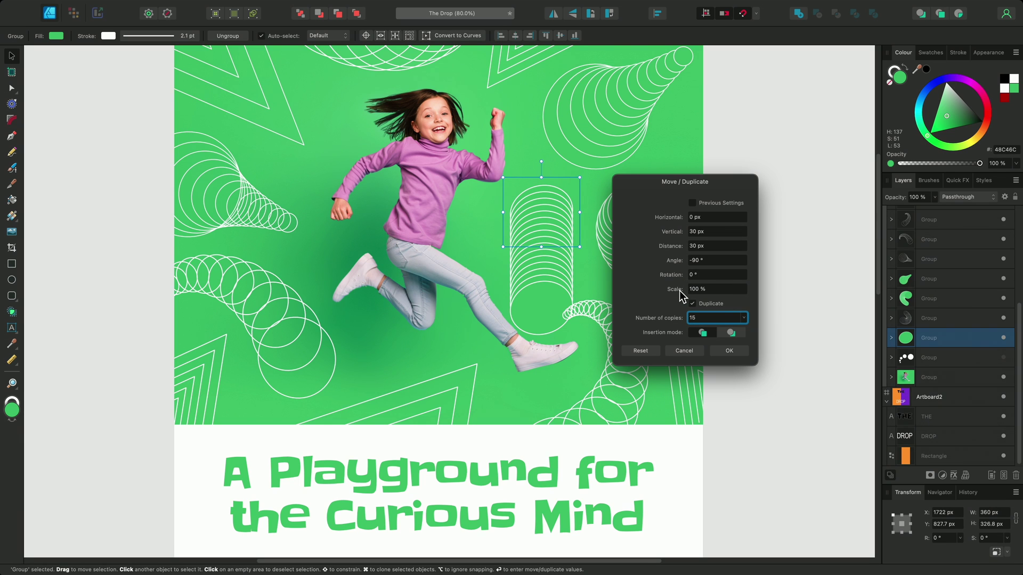
{"action": "scroll", "coordinate": [679, 289], "scroll_direction": "up", "scroll_amount": 3}
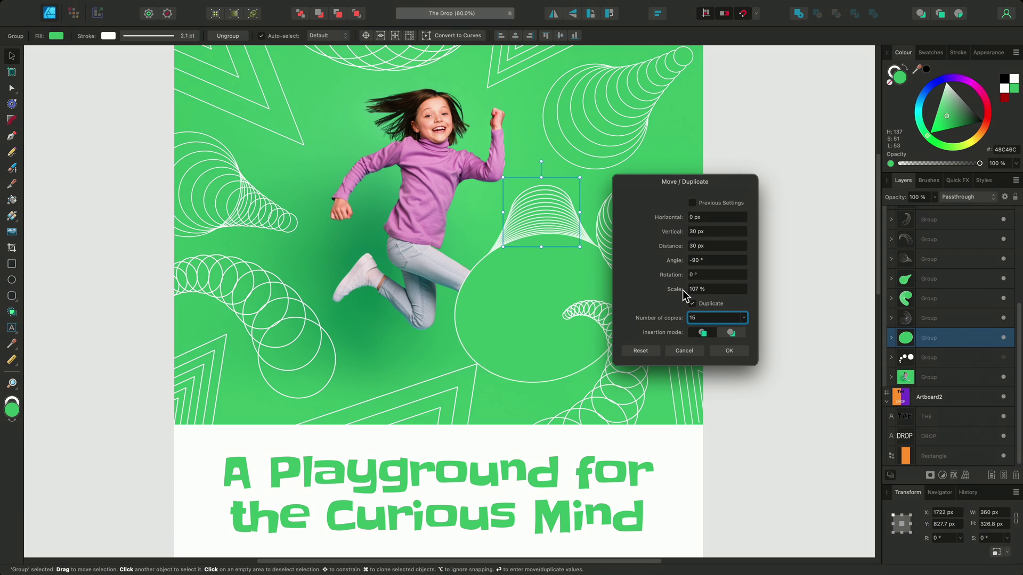
{"action": "left_click_drag", "start_coordinate": [680, 290], "coordinate": [673, 292]}
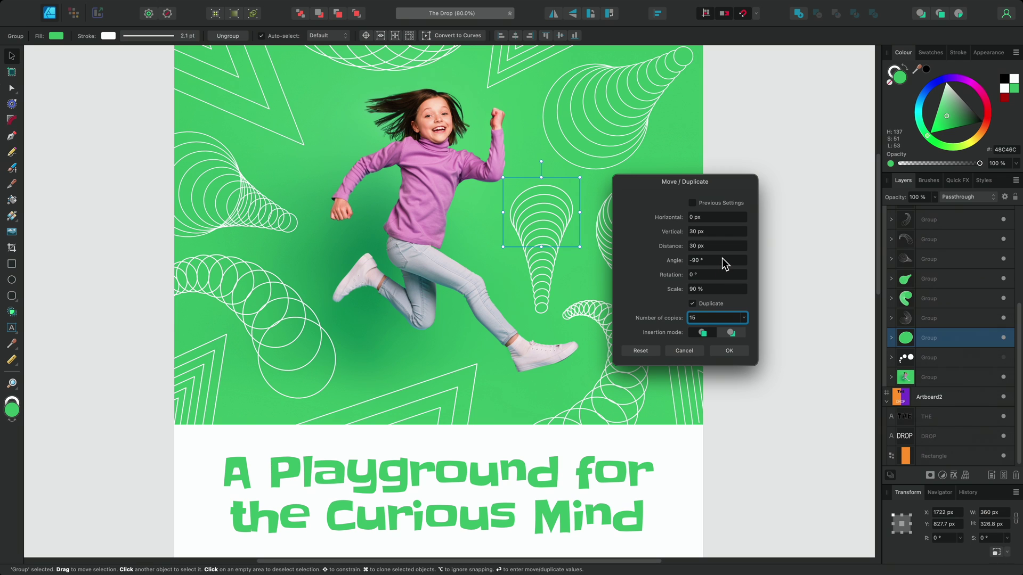
{"action": "scroll", "coordinate": [721, 258], "scroll_direction": "down", "scroll_amount": 6}
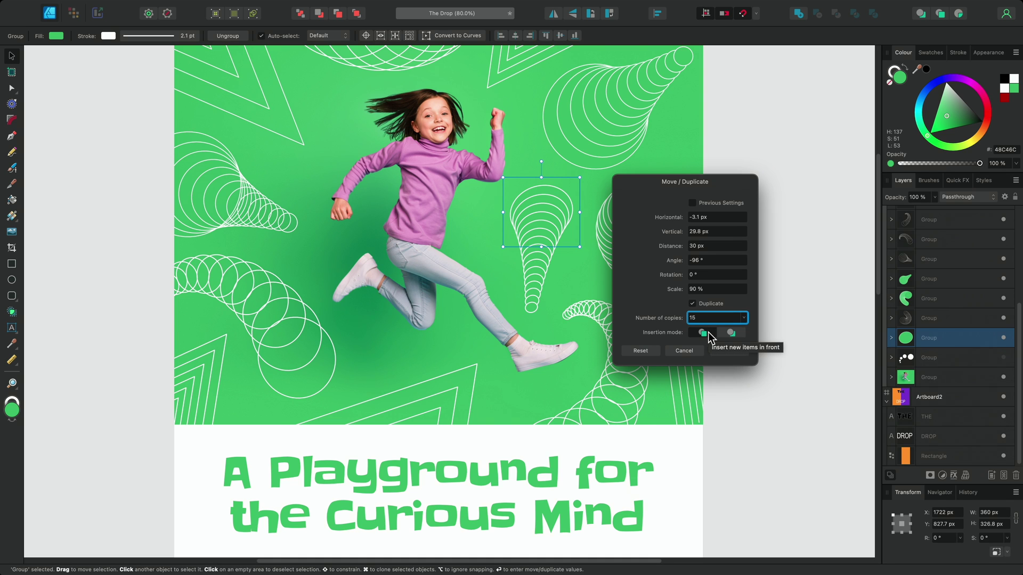
{"action": "left_click", "coordinate": [731, 334]}
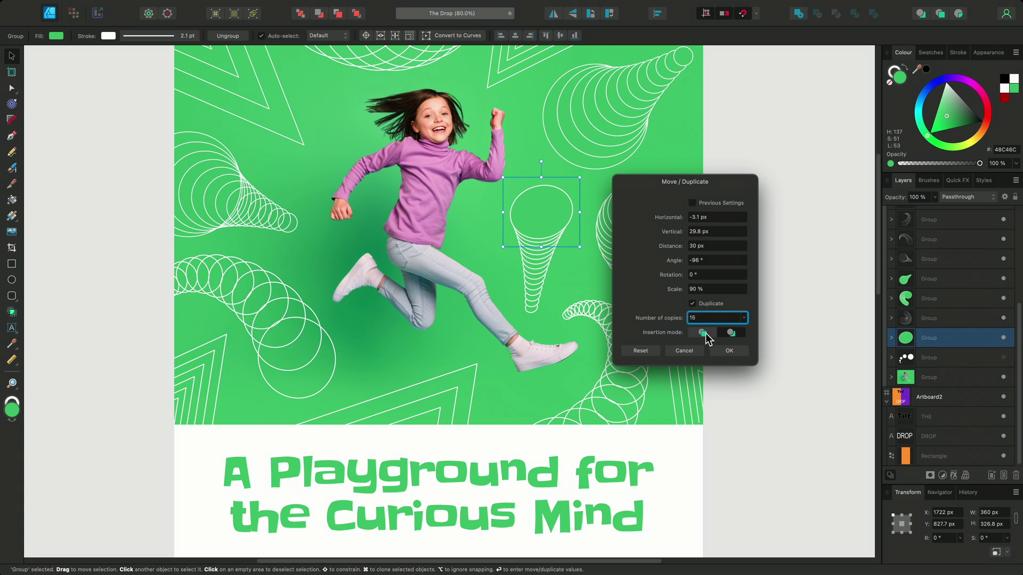
{"action": "left_click", "coordinate": [706, 333]}
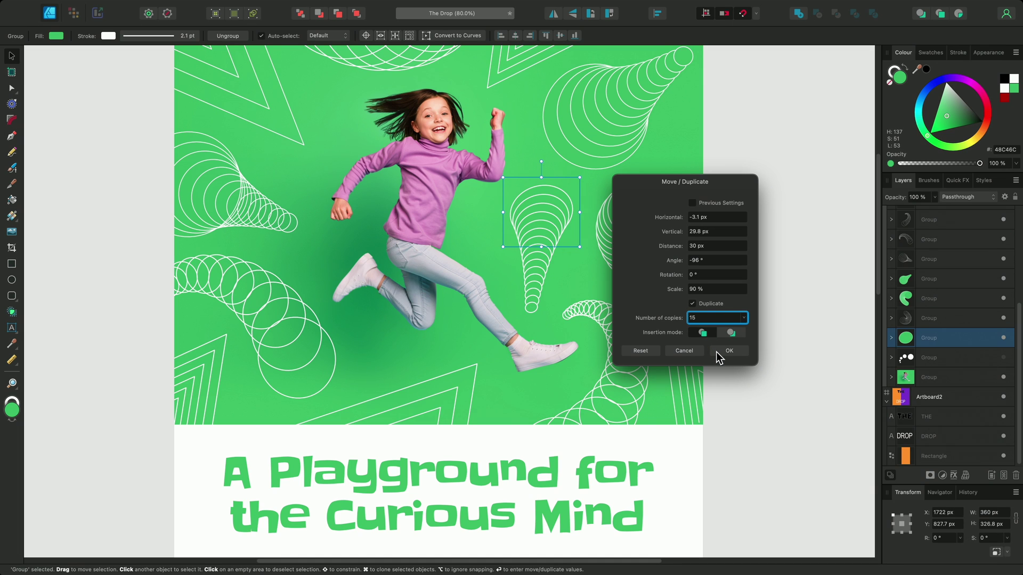
{"action": "left_click", "coordinate": [720, 356]}
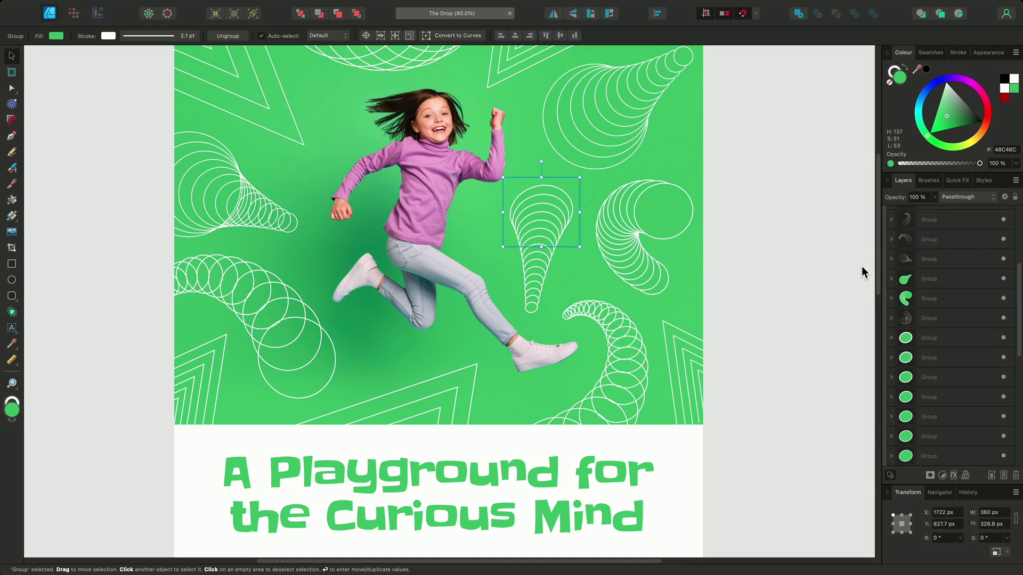
Step: On THE DROP artboard, select the DROP text and set 100 duplicate copies
{"action": "left_click_drag", "start_coordinate": [877, 259], "coordinate": [877, 416]}
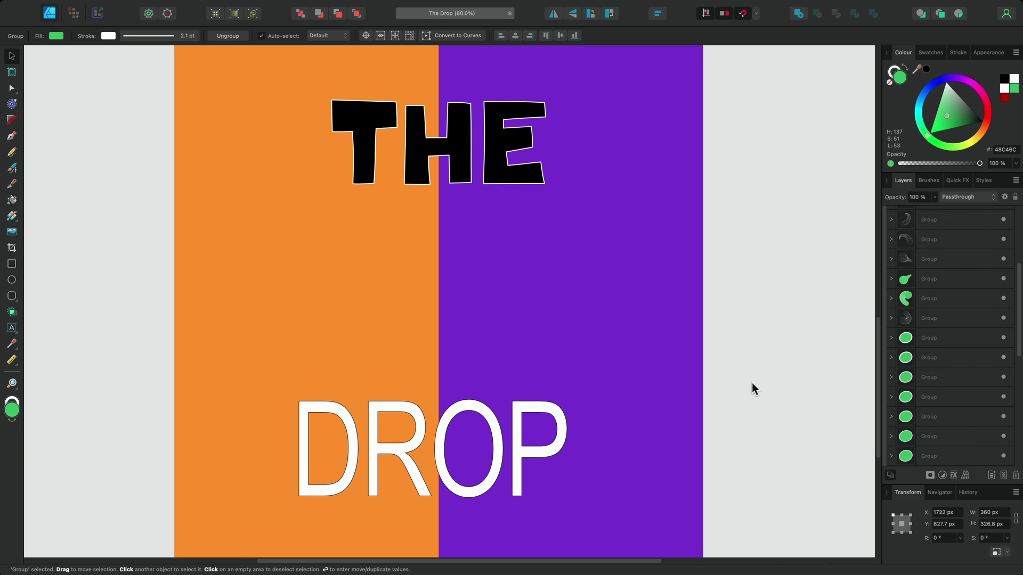
{"action": "left_click", "coordinate": [499, 430]}
{"action": "key", "text": "Return"}
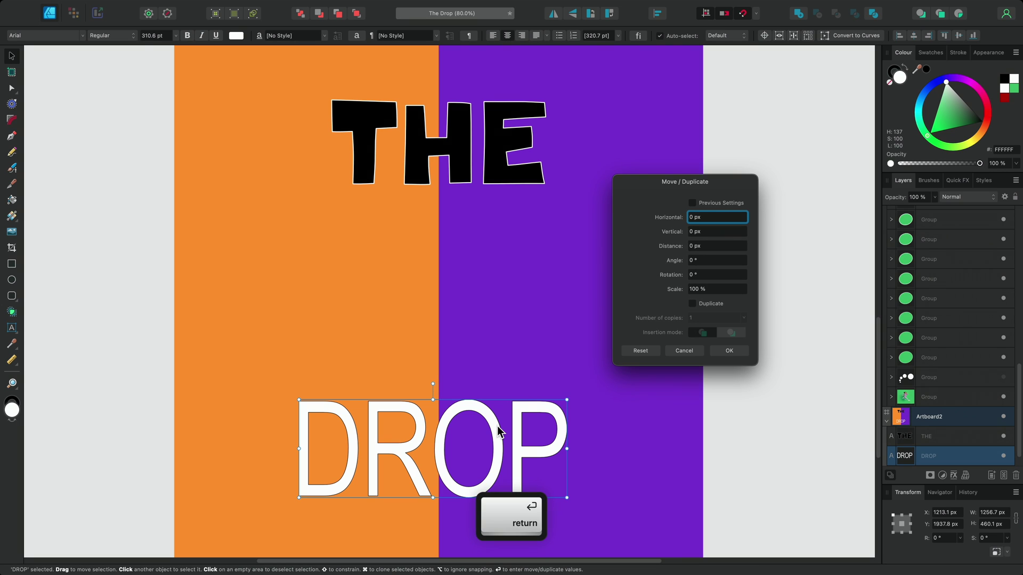
{"action": "left_click", "coordinate": [692, 304]}
{"action": "left_click", "coordinate": [698, 318]}
{"action": "type", "text": "100"}
{"action": "key", "text": "Return"}
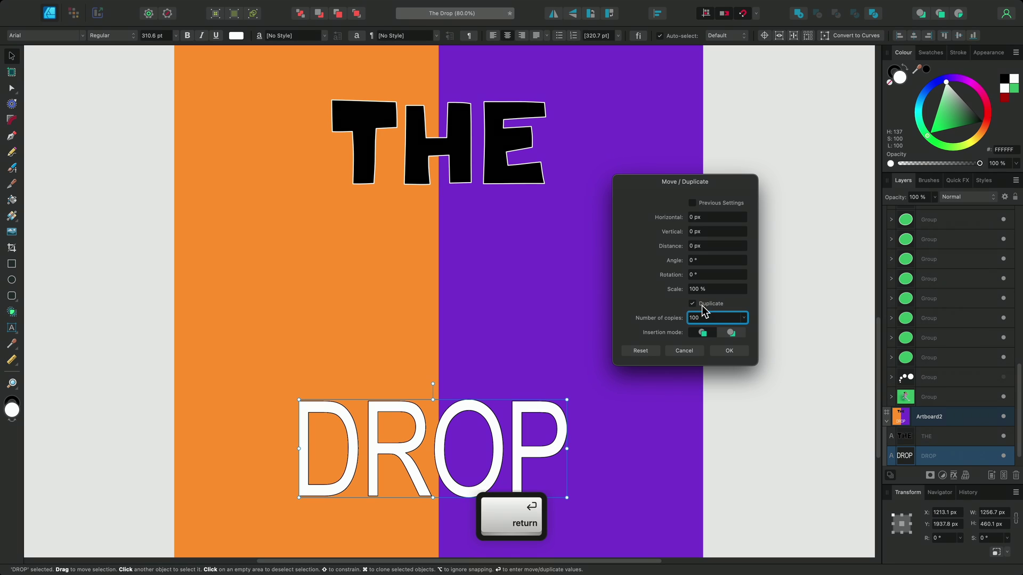
Step: Insert the copies behind DROP with a −14 px vertical offset and 97.5% scale
{"action": "scroll", "coordinate": [714, 232], "scroll_direction": "down", "scroll_amount": 9}
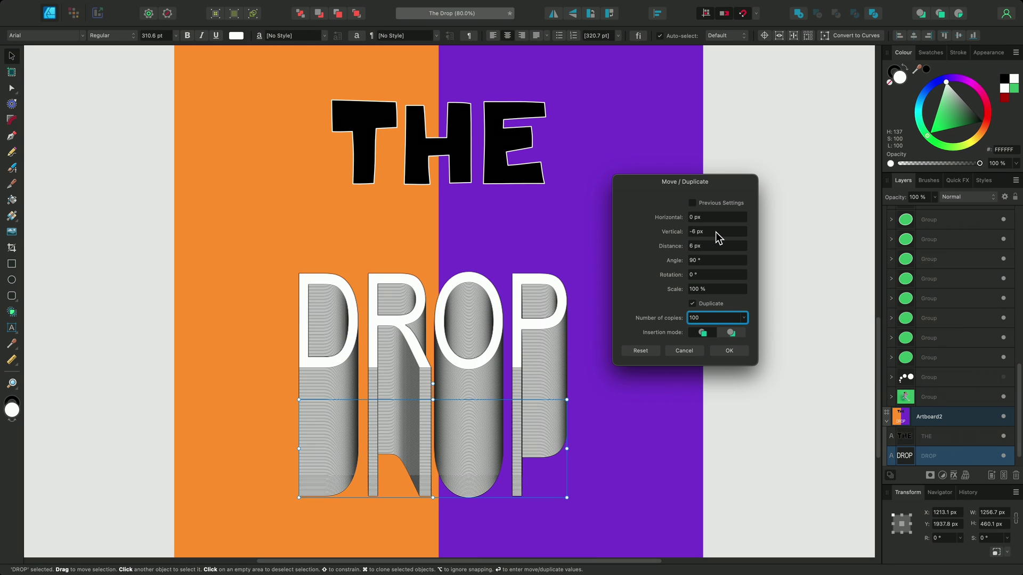
{"action": "scroll", "coordinate": [715, 232], "scroll_direction": "down", "scroll_amount": 5}
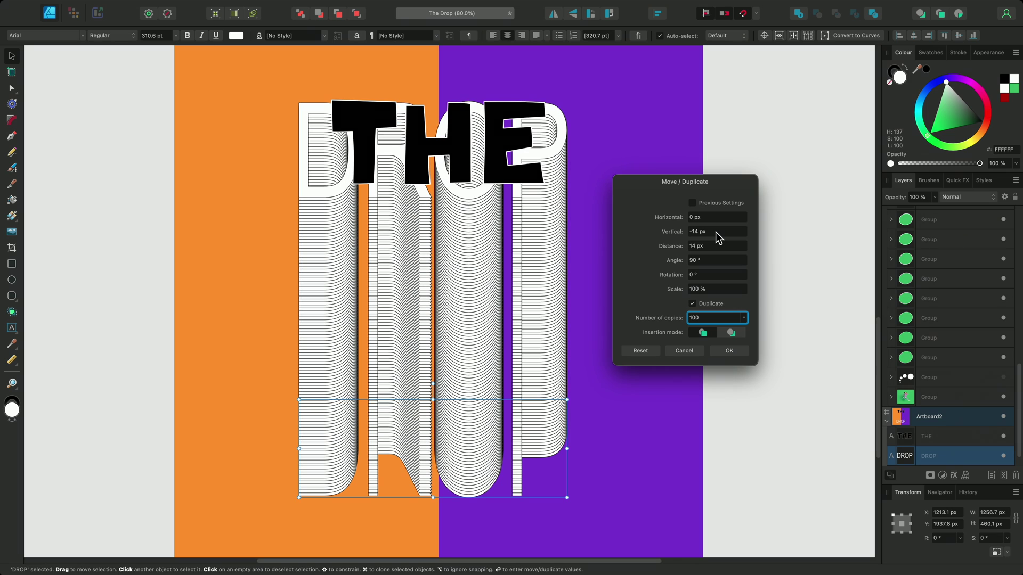
{"action": "left_click", "coordinate": [722, 331]}
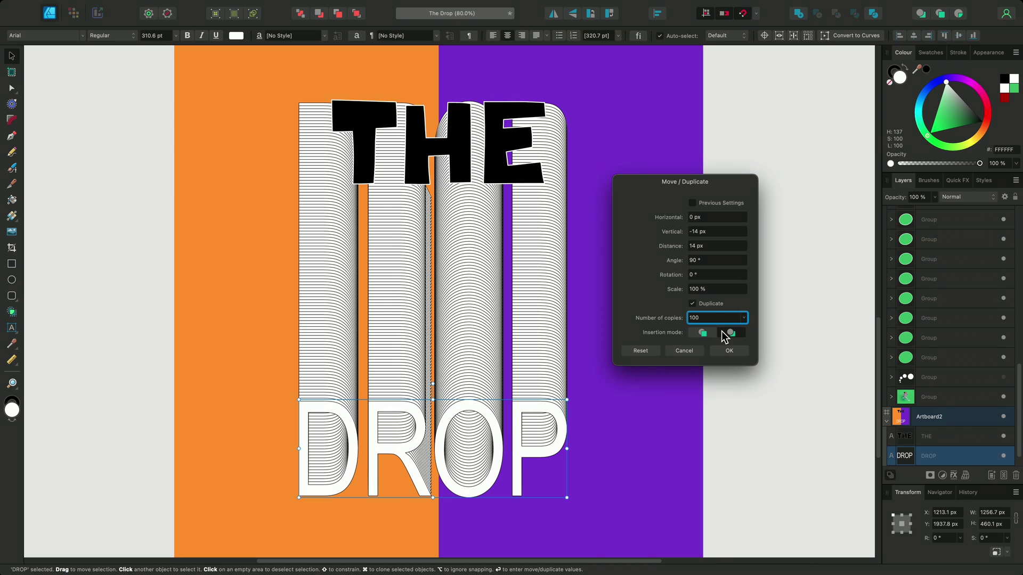
{"action": "scroll", "coordinate": [720, 290], "scroll_direction": "down", "scroll_amount": 7}
{"action": "scroll", "coordinate": [720, 290], "scroll_direction": "down", "scroll_amount": 6}
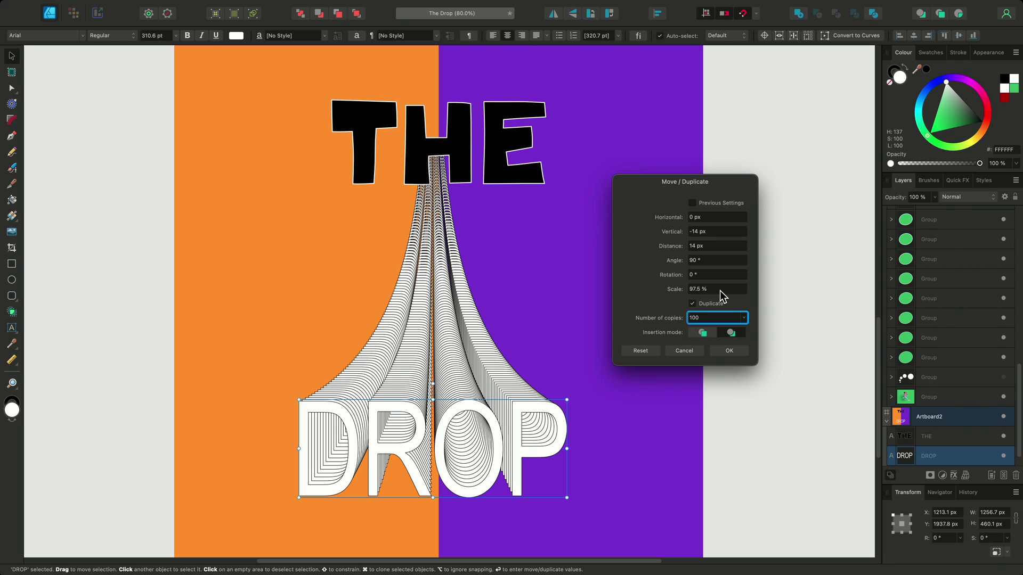
Step: Set DROP in Slackey with a black fill and a white outline that scales with the object
{"action": "left_click", "coordinate": [81, 35]}
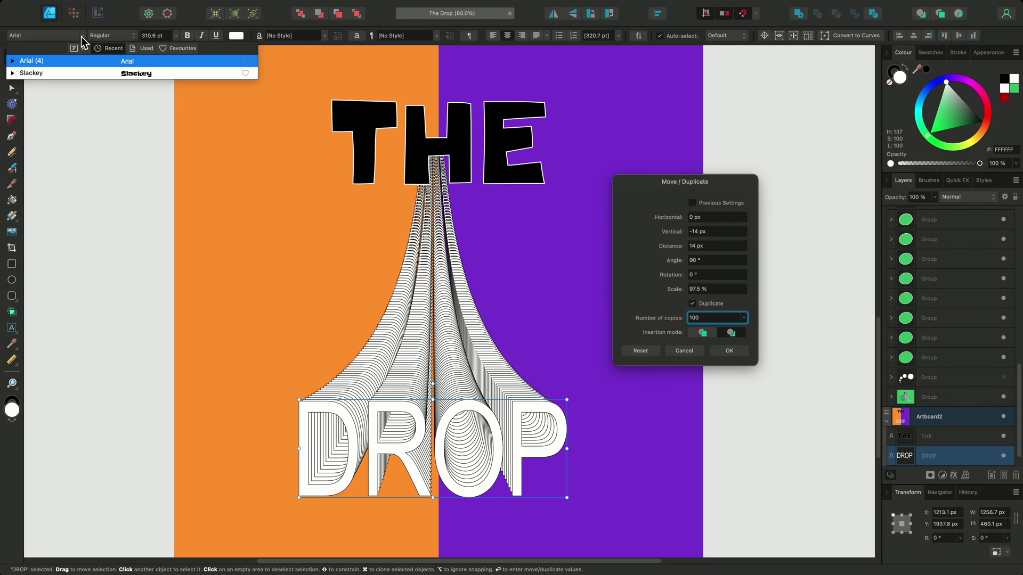
{"action": "left_click", "coordinate": [90, 72]}
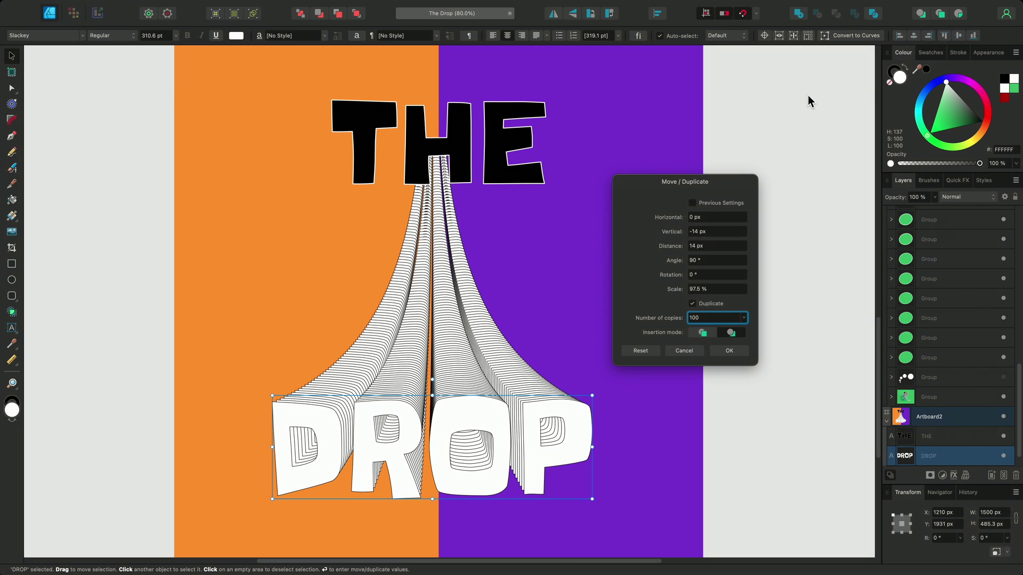
{"action": "left_click", "coordinate": [905, 67]}
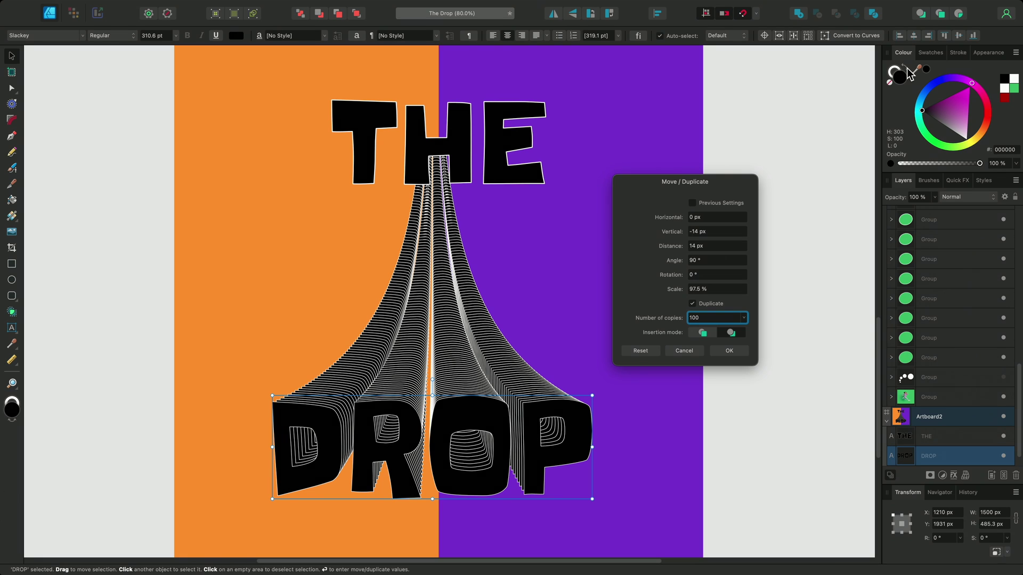
{"action": "left_click", "coordinate": [964, 56]}
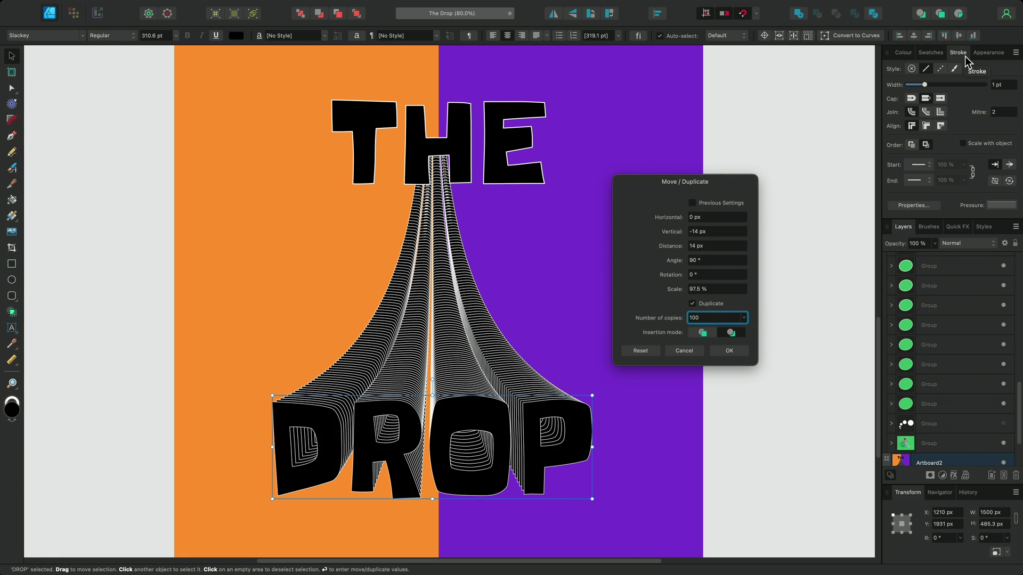
{"action": "scroll", "coordinate": [999, 86], "scroll_direction": "up", "scroll_amount": 2}
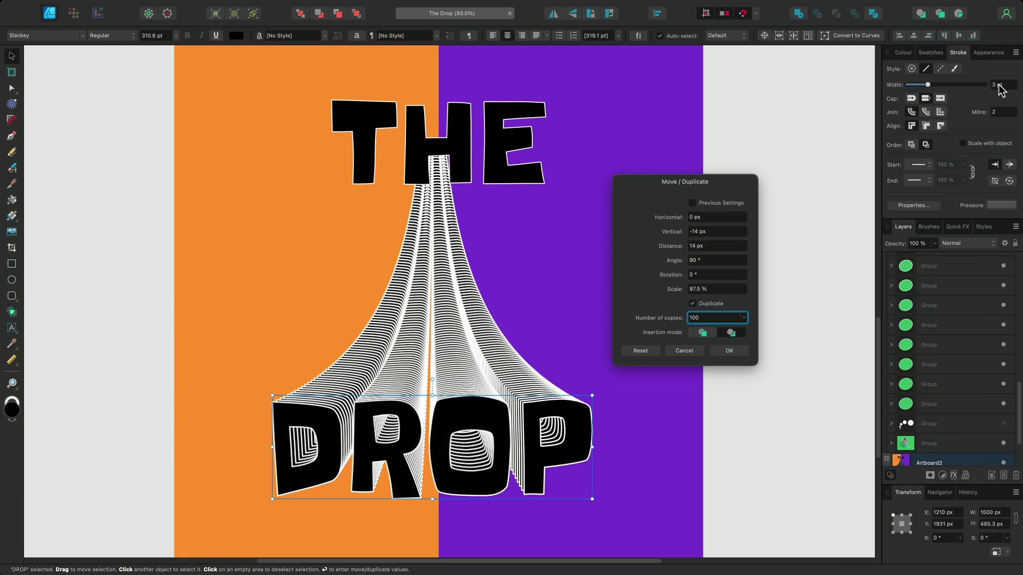
{"action": "left_click", "coordinate": [964, 144]}
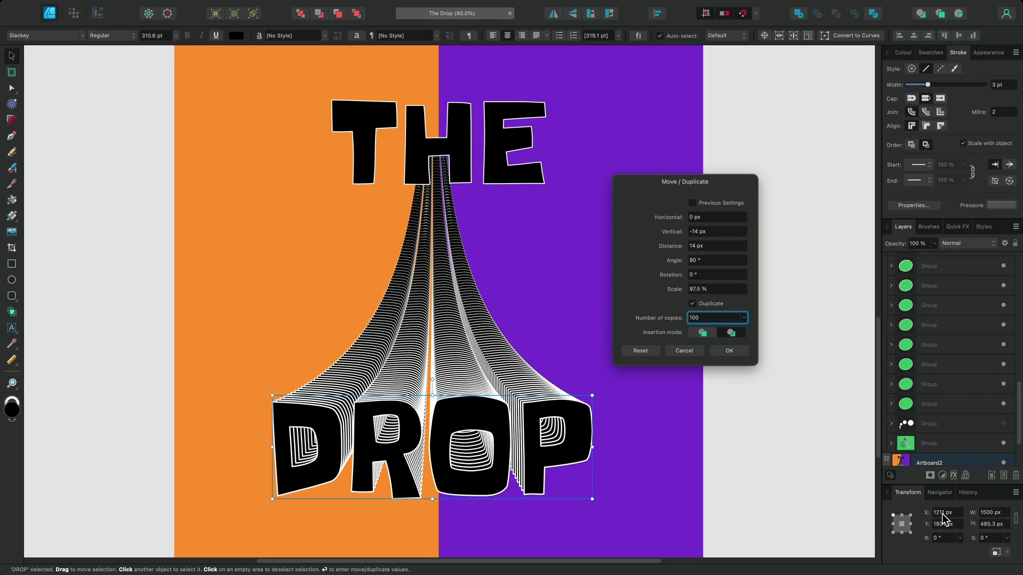
Step: Widen DROP to 2000 px, apply the 100 tapering duplicates, and deselect the artwork
{"action": "scroll", "coordinate": [943, 518], "scroll_direction": "up", "scroll_amount": 5}
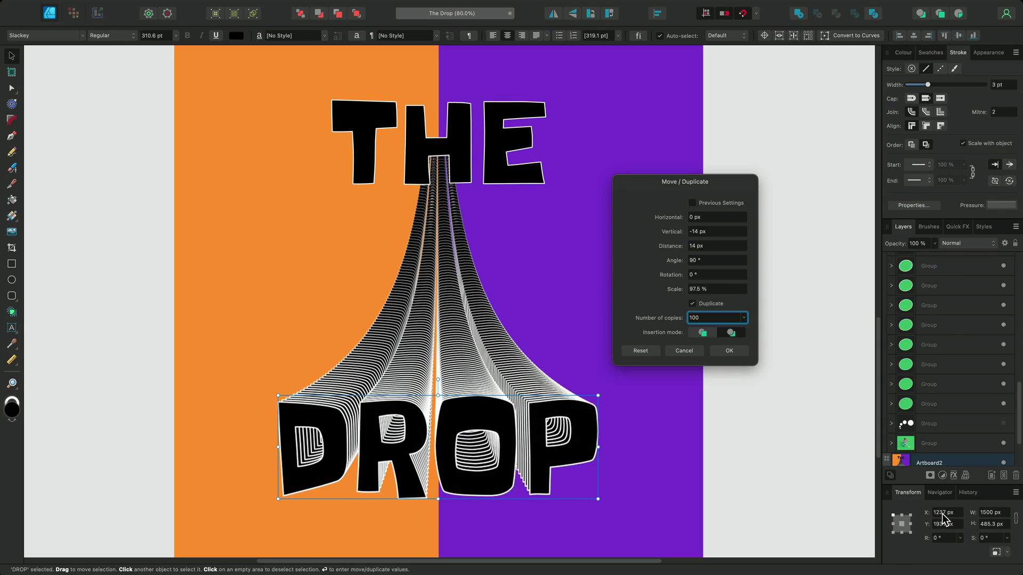
{"action": "scroll", "coordinate": [942, 517], "scroll_direction": "up", "scroll_amount": 2}
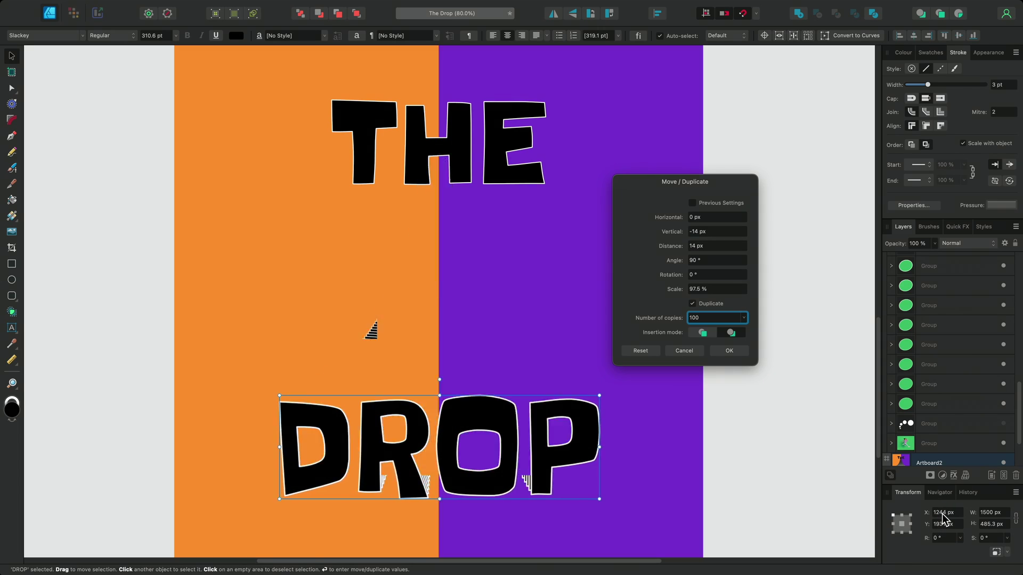
{"action": "left_click", "coordinate": [987, 513]}
{"action": "type", "text": "2000"}
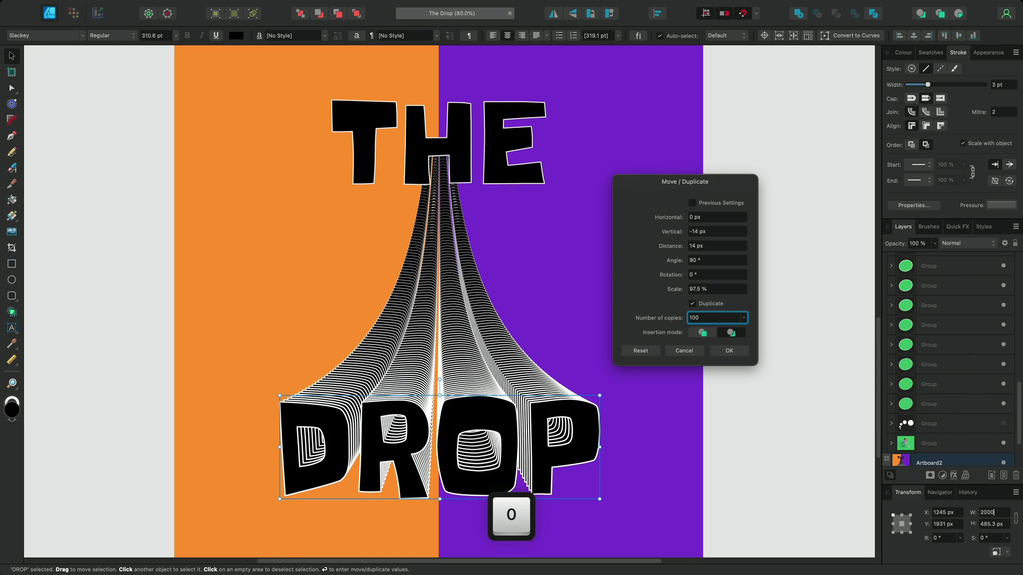
{"action": "key", "text": "Return"}
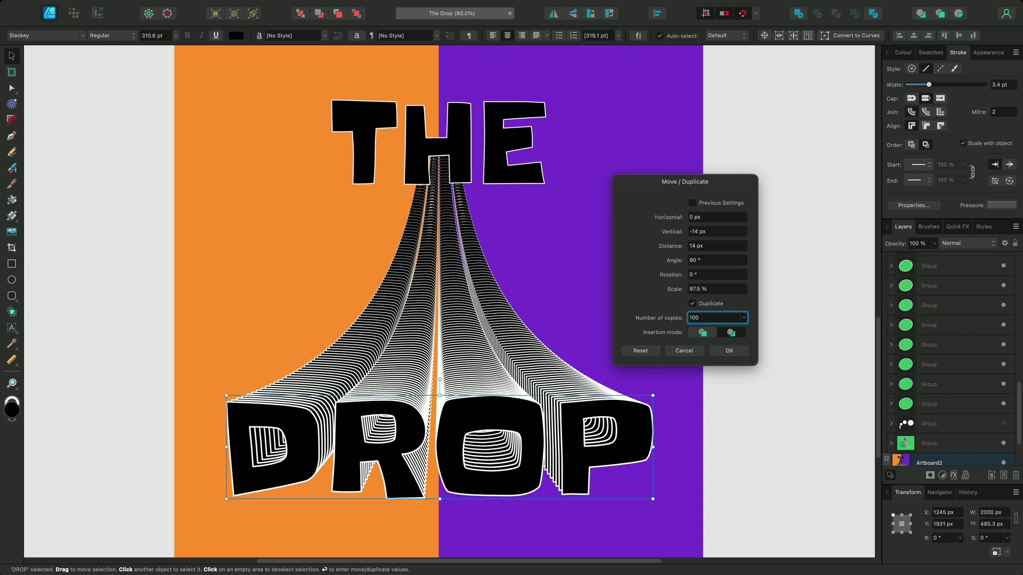
{"action": "left_click", "coordinate": [735, 353]}
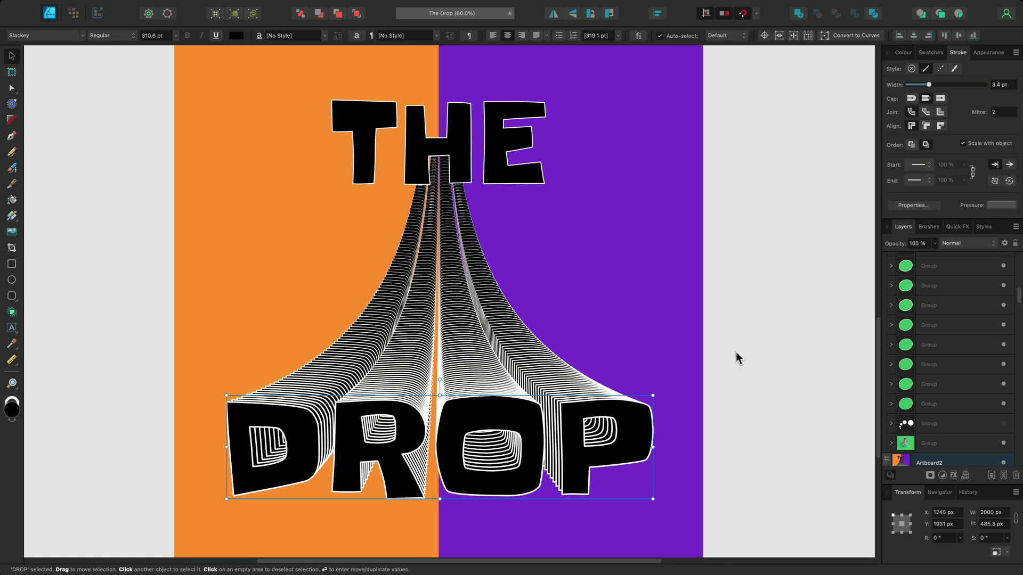
{"action": "left_click", "coordinate": [736, 357]}
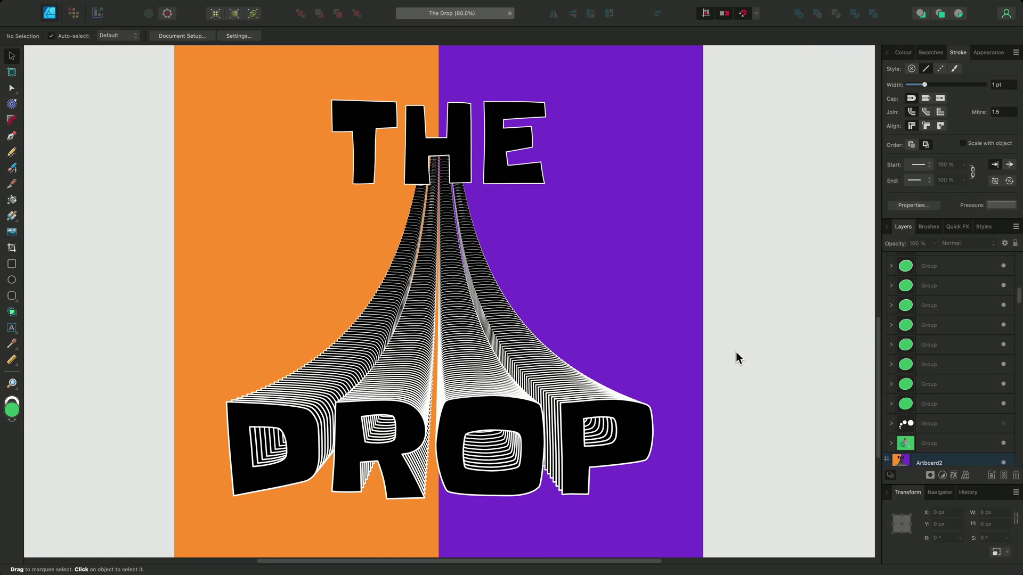